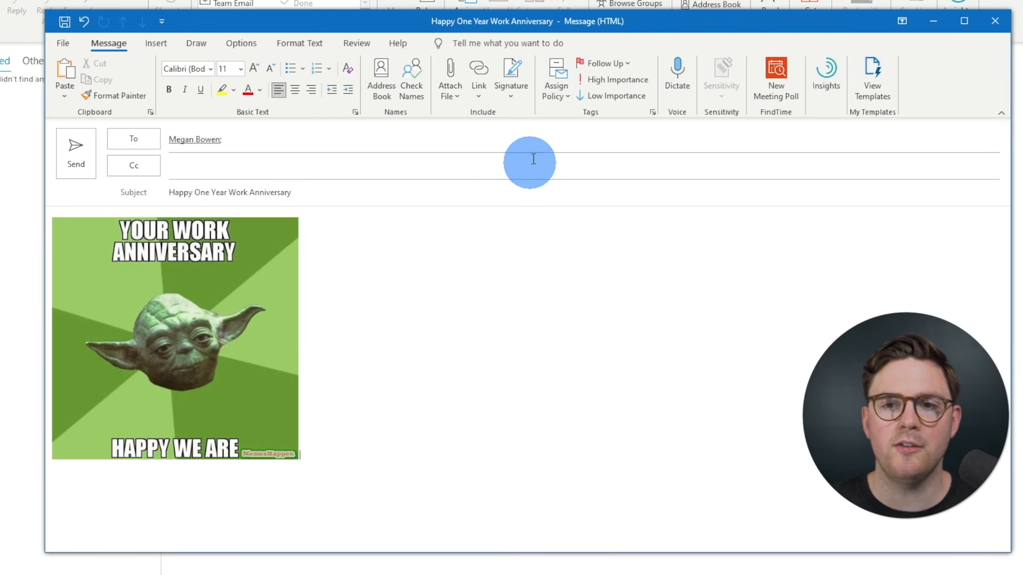
Turn on delayed delivery for the work anniversary email and set its do-not-deliver-before date to 4/23/2021
click(654, 112)
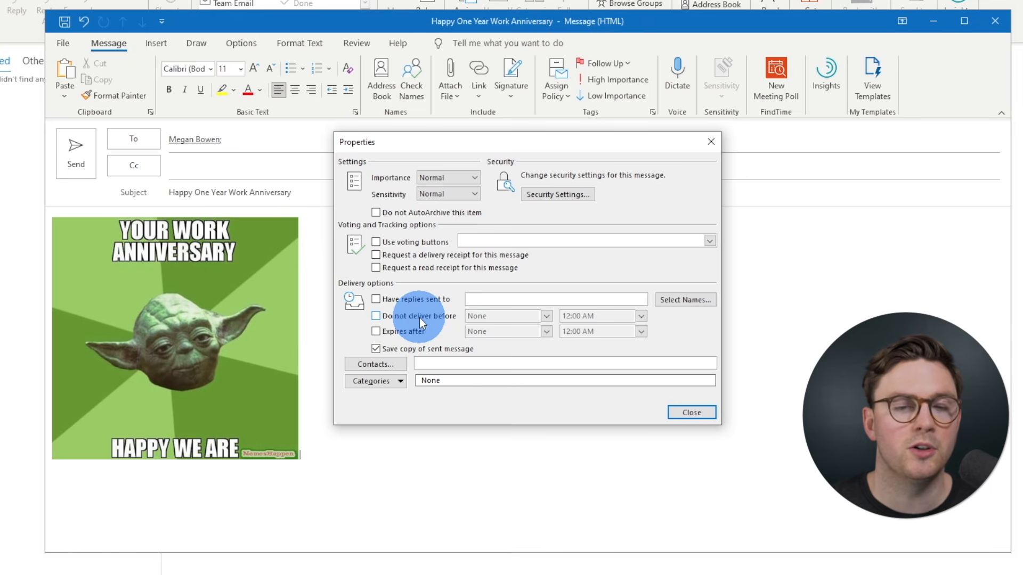
click(707, 142)
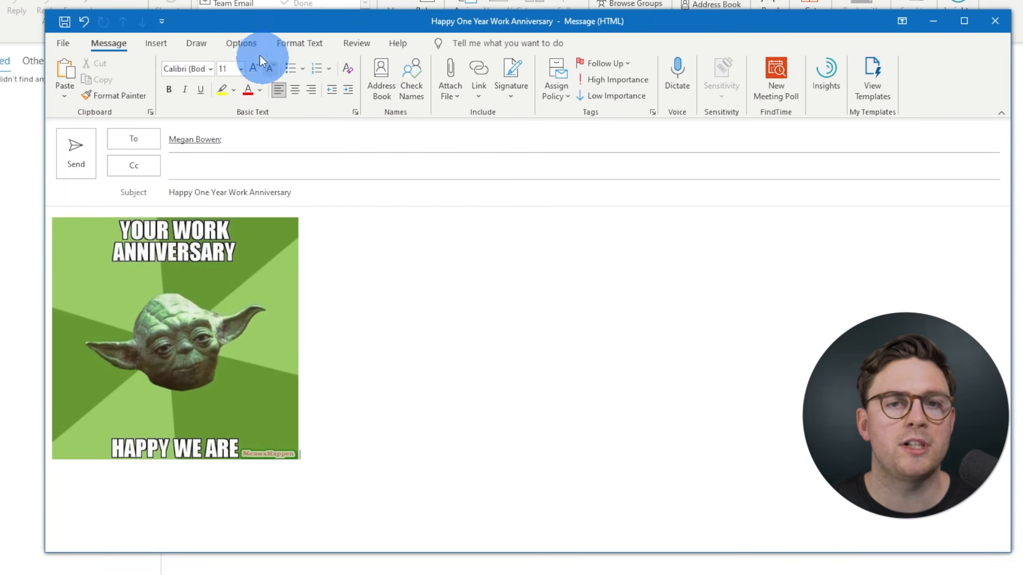
click(248, 47)
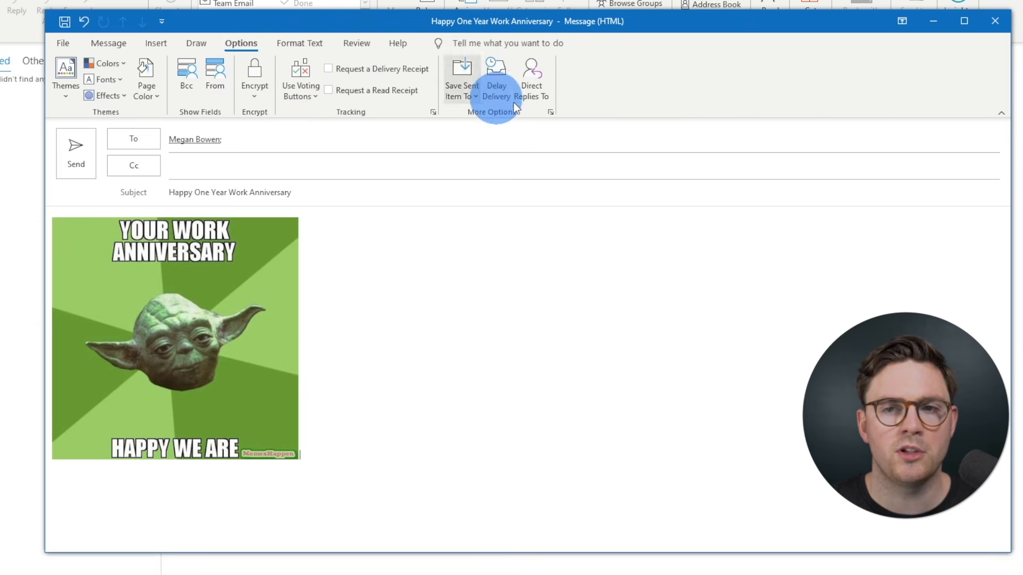
click(494, 94)
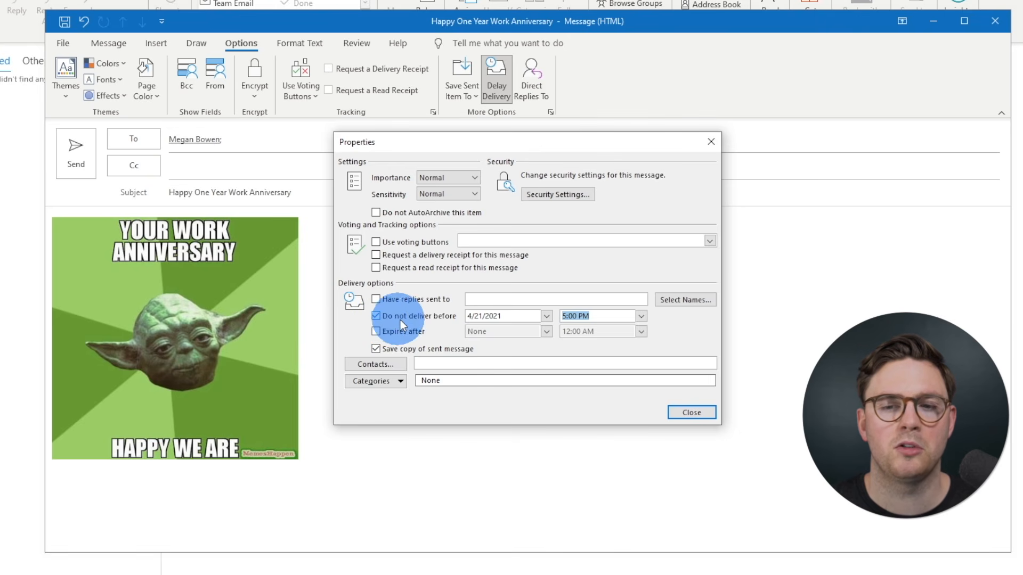
click(547, 317)
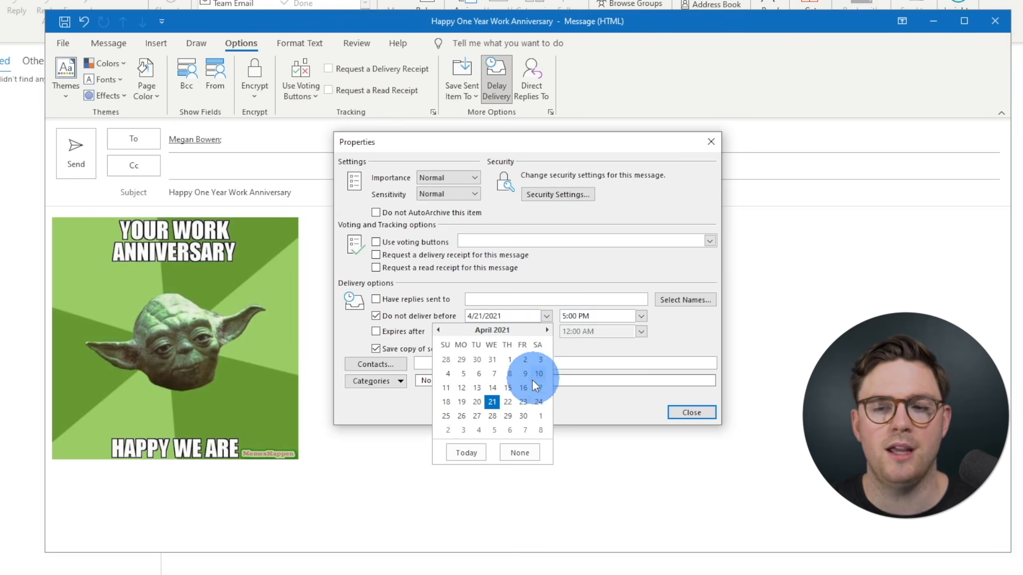
click(522, 403)
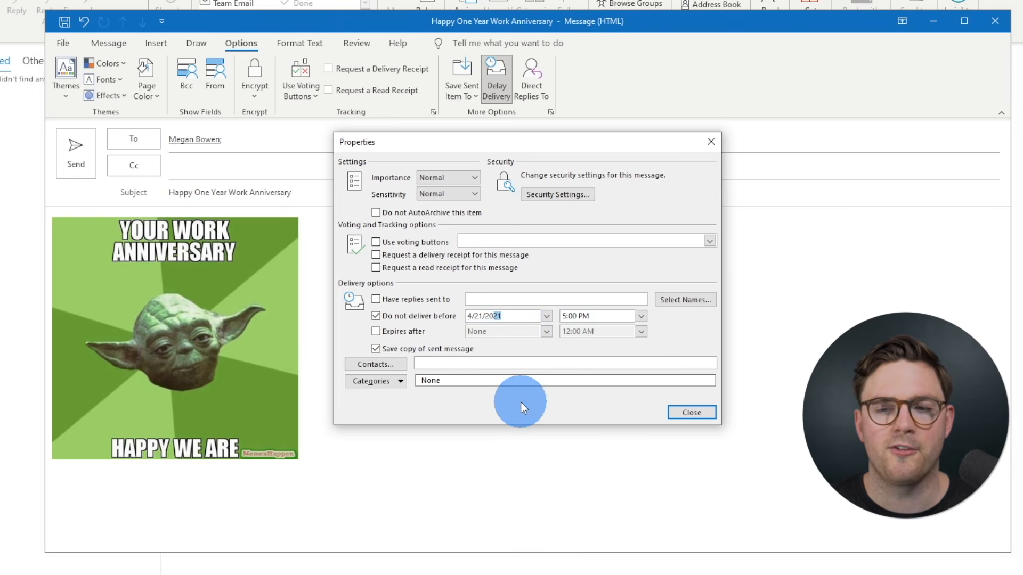
Set the email's earliest delivery time to 9:00 AM and send it
click(642, 316)
drag(646, 367, 639, 354)
click(572, 354)
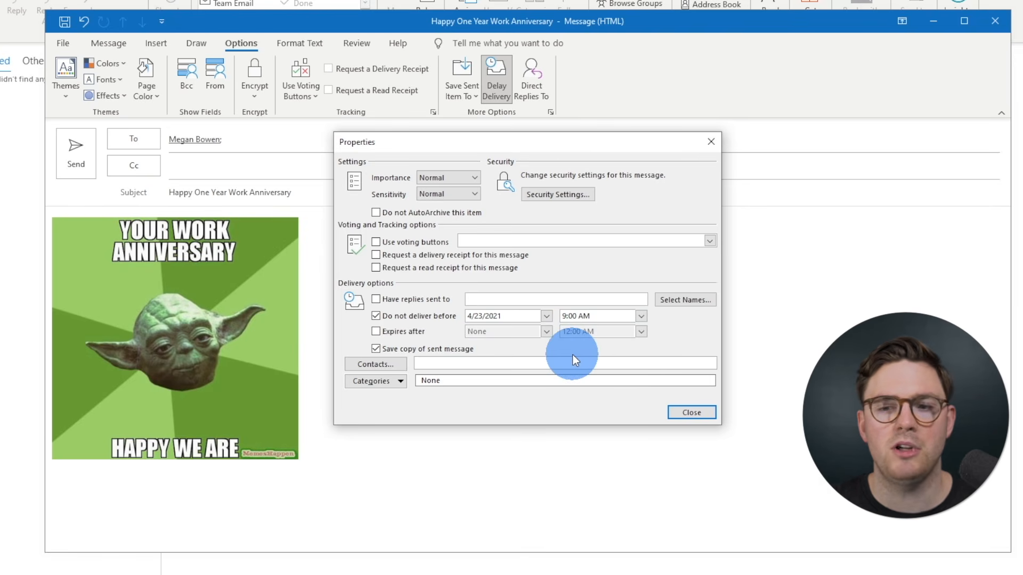
click(674, 412)
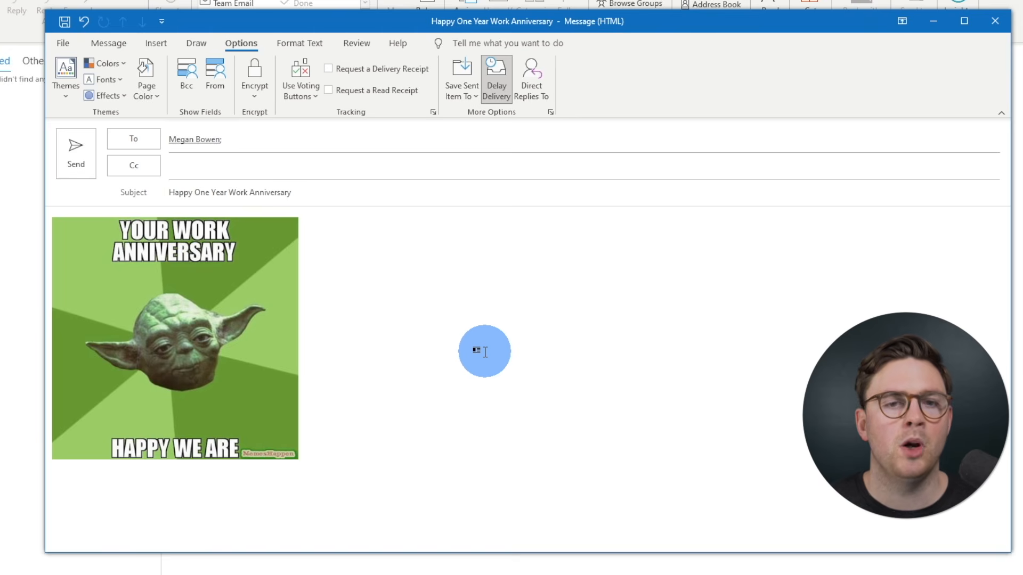
click(80, 159)
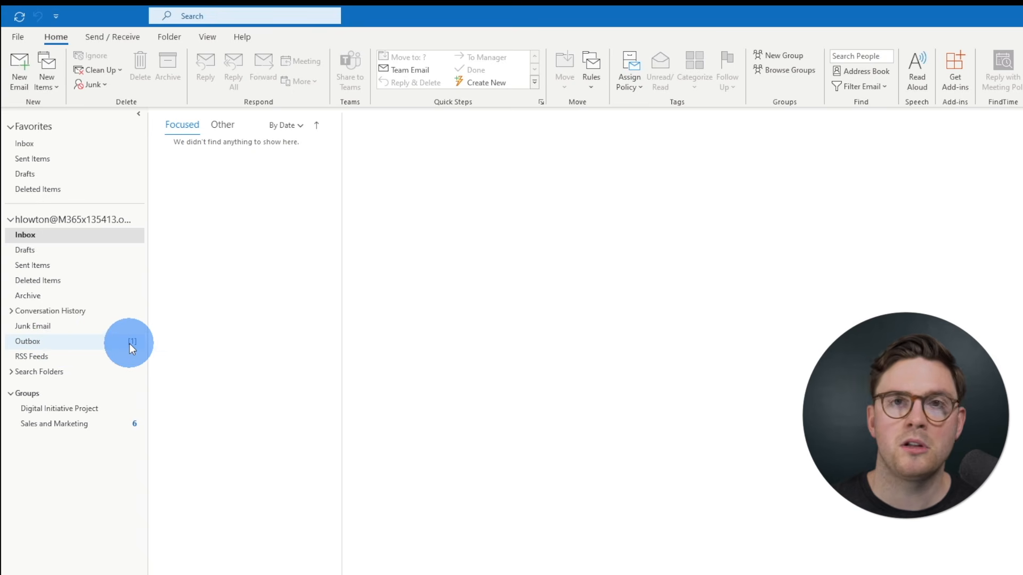
Open the delayed anniversary email in the Outbox, change its do-not-deliver-before time to 10:00 AM and send it again
click(113, 342)
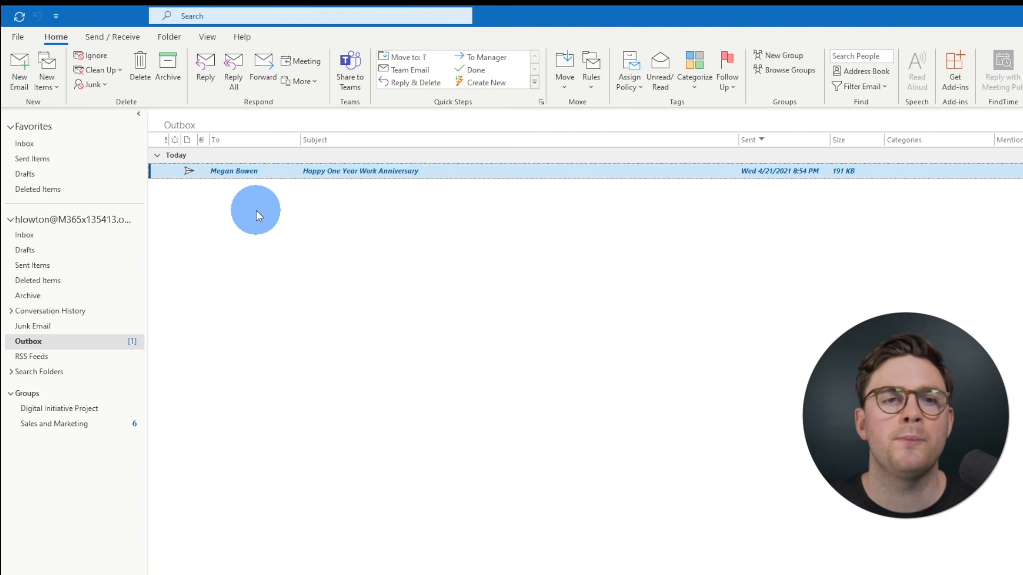
double_click(254, 171)
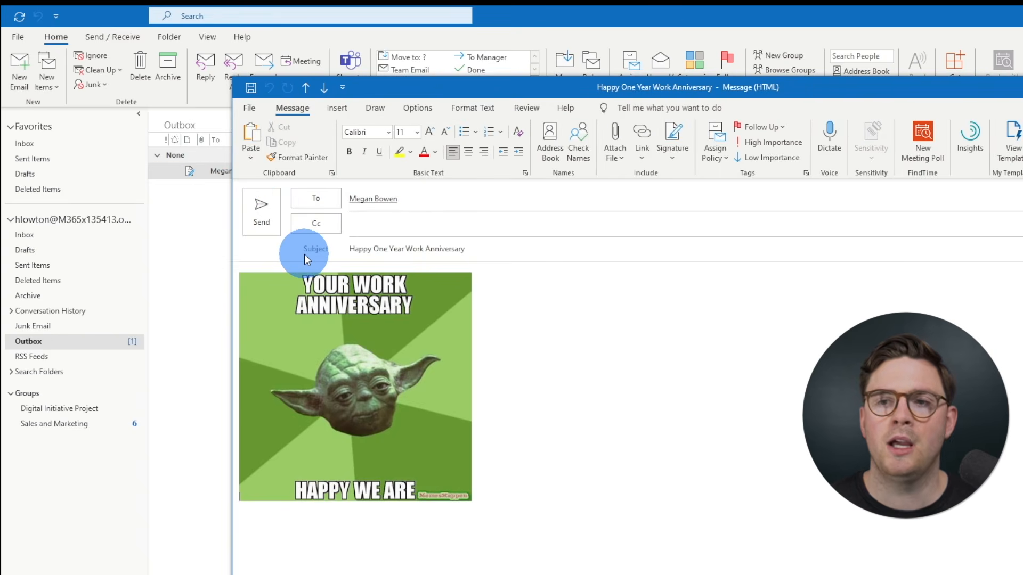
click(420, 110)
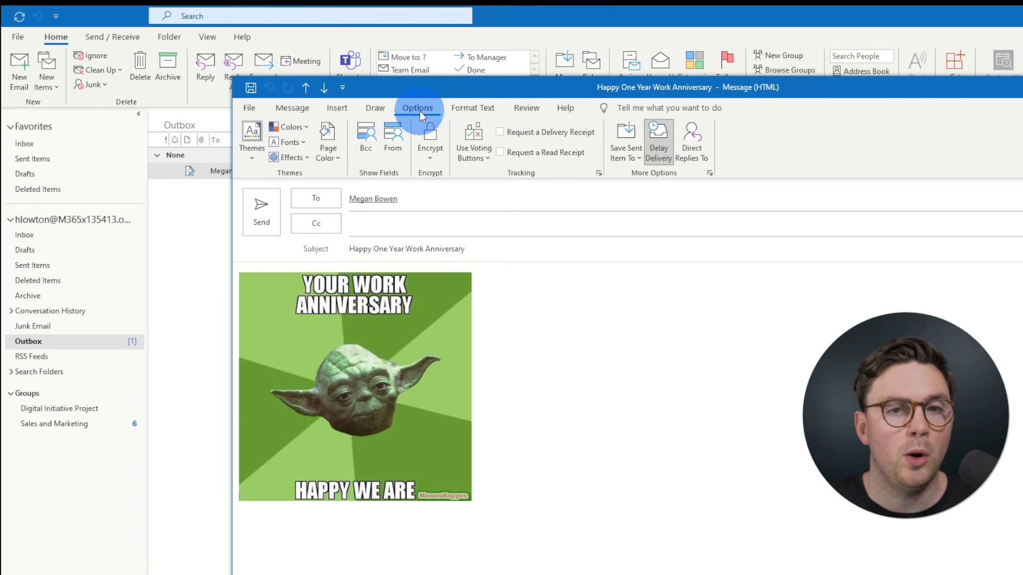
click(651, 160)
click(795, 365)
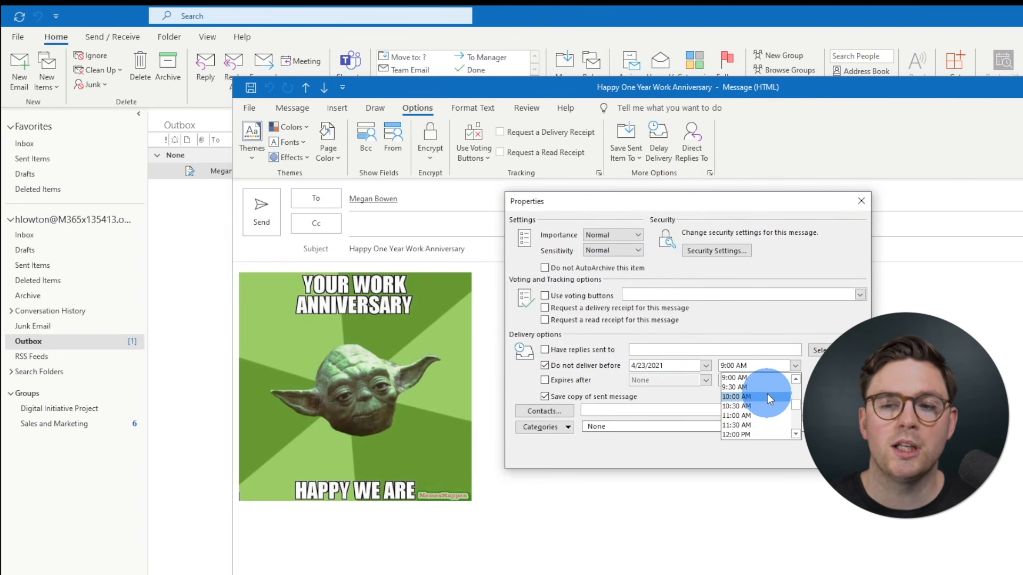
click(767, 397)
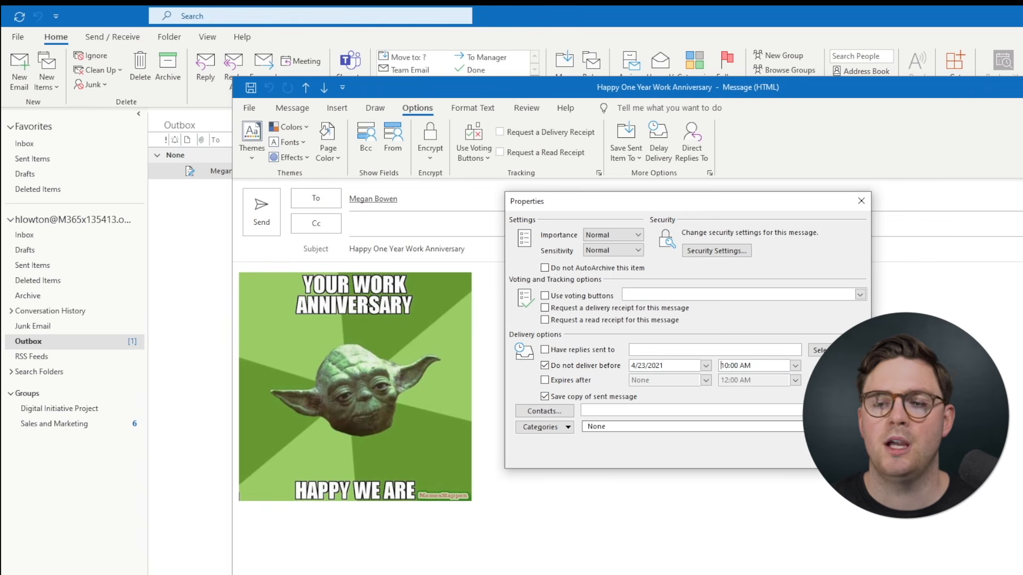
click(838, 453)
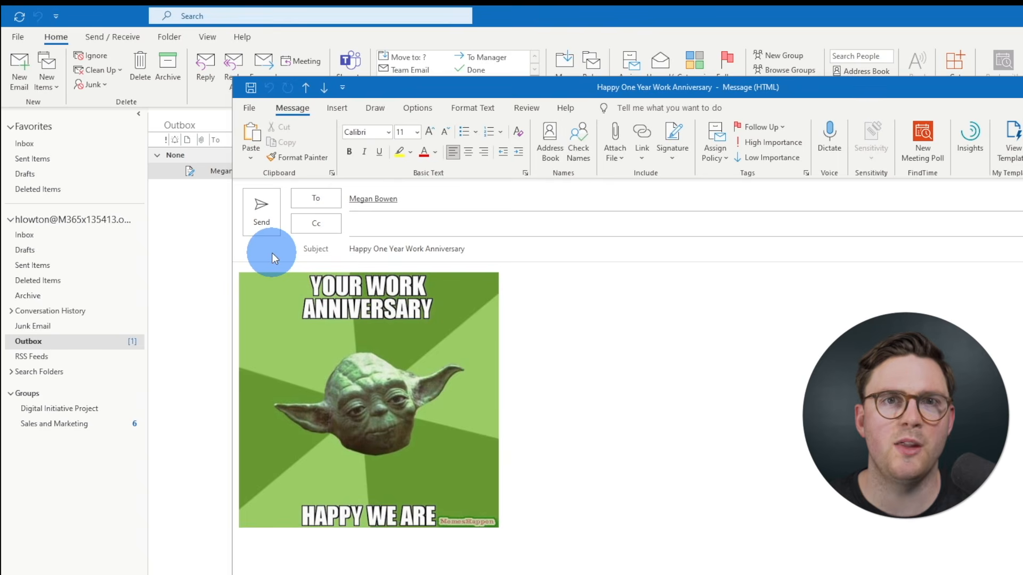
click(264, 231)
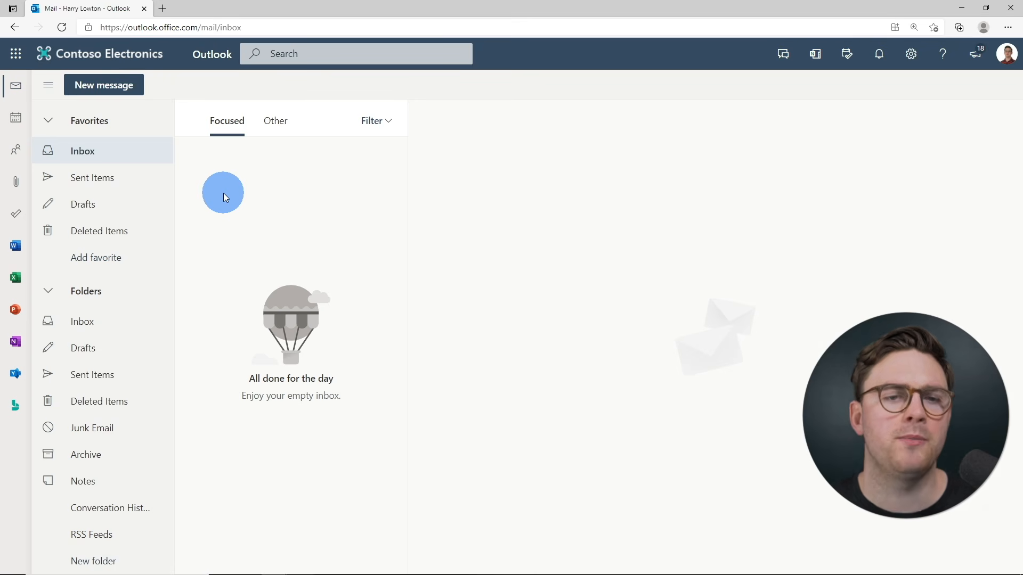
In Outlook on the web, create a message to the colleague with the subject "Happy One Year Work Anniversary"
click(101, 85)
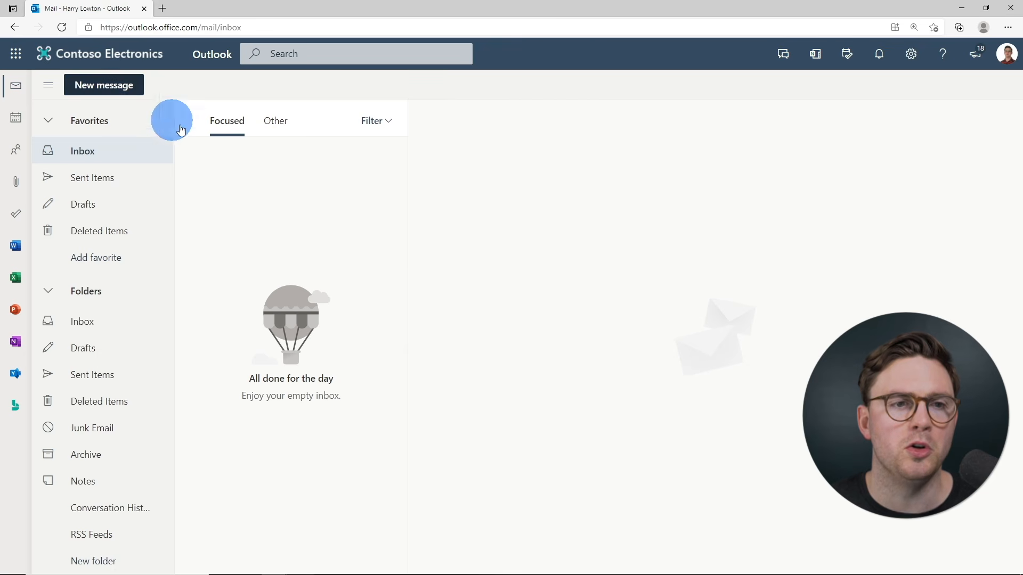
text(meg)
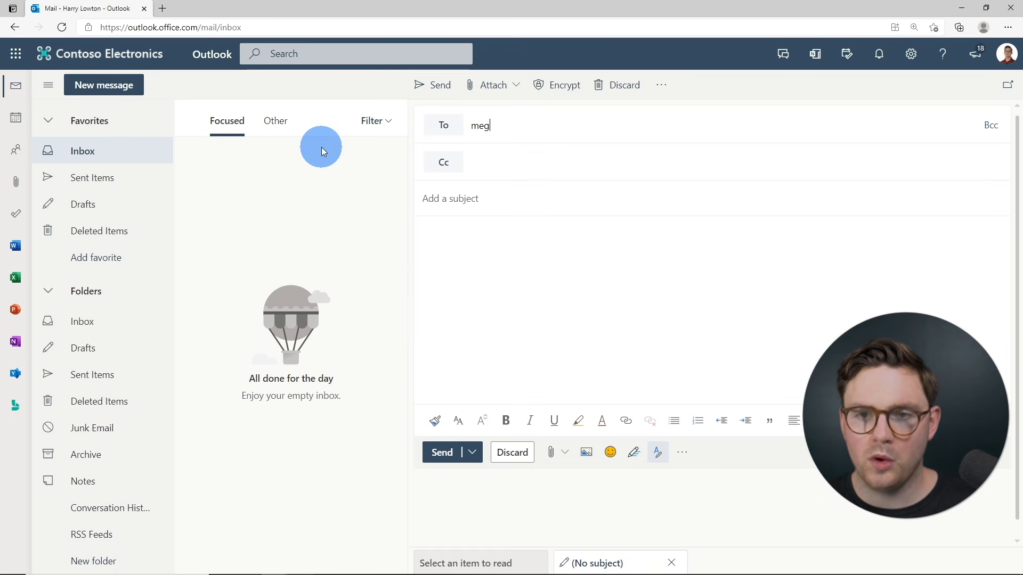
key(Return)
click(447, 201)
text(Happy One Year Work Anniversary)
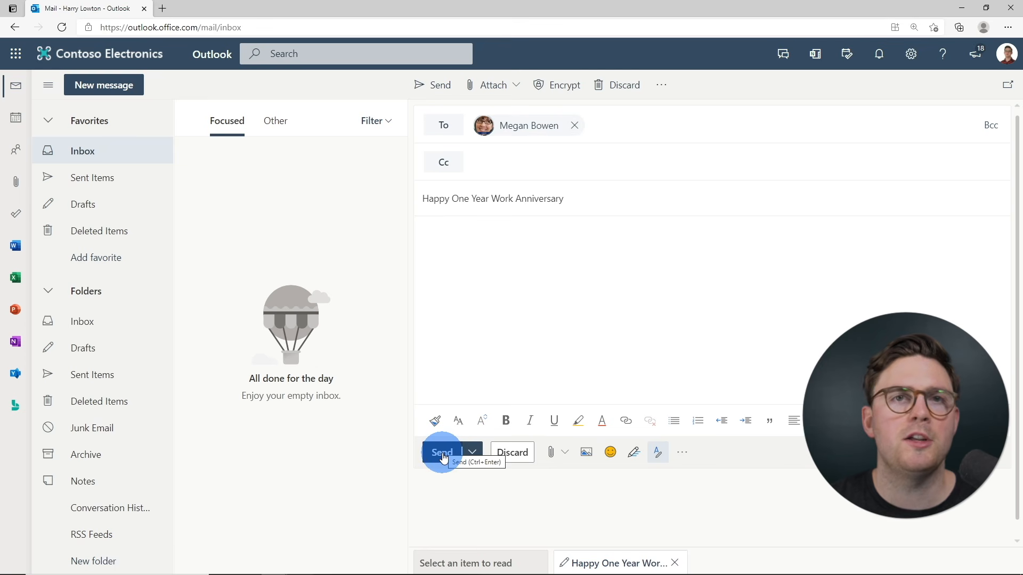
Schedule the message with Send later for April 23, 2021 at 9:00 AM
click(472, 453)
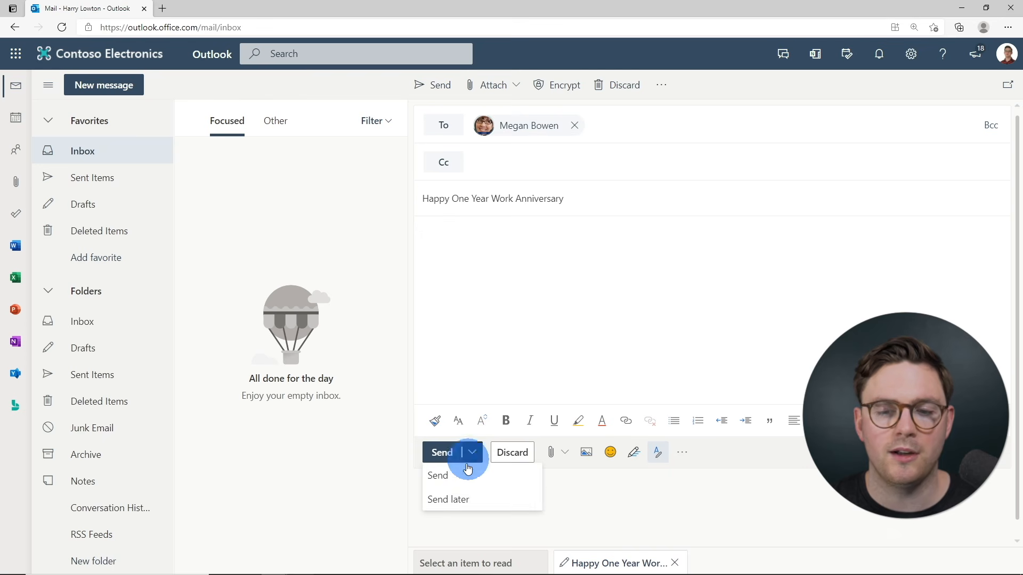
click(462, 500)
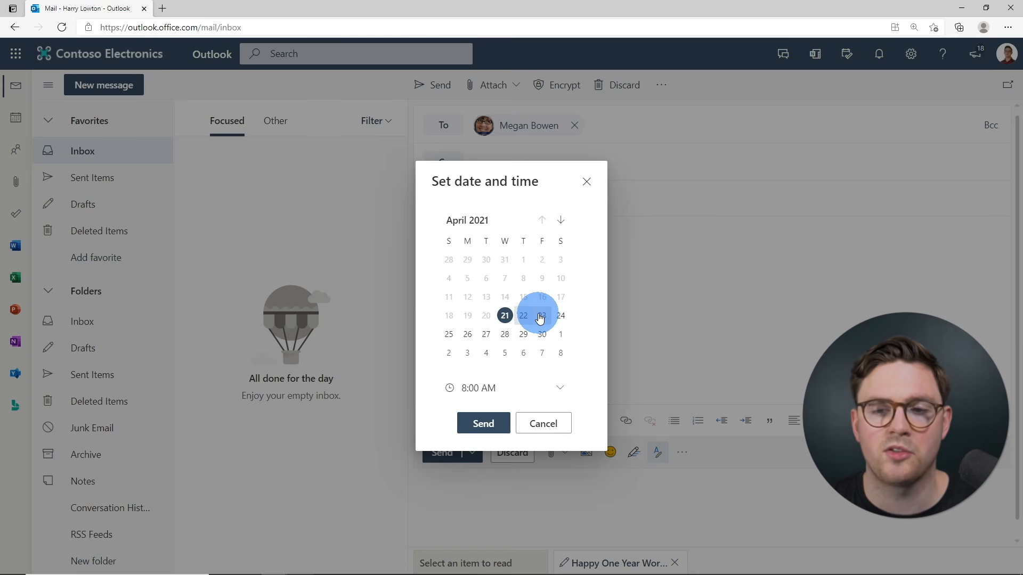
click(558, 388)
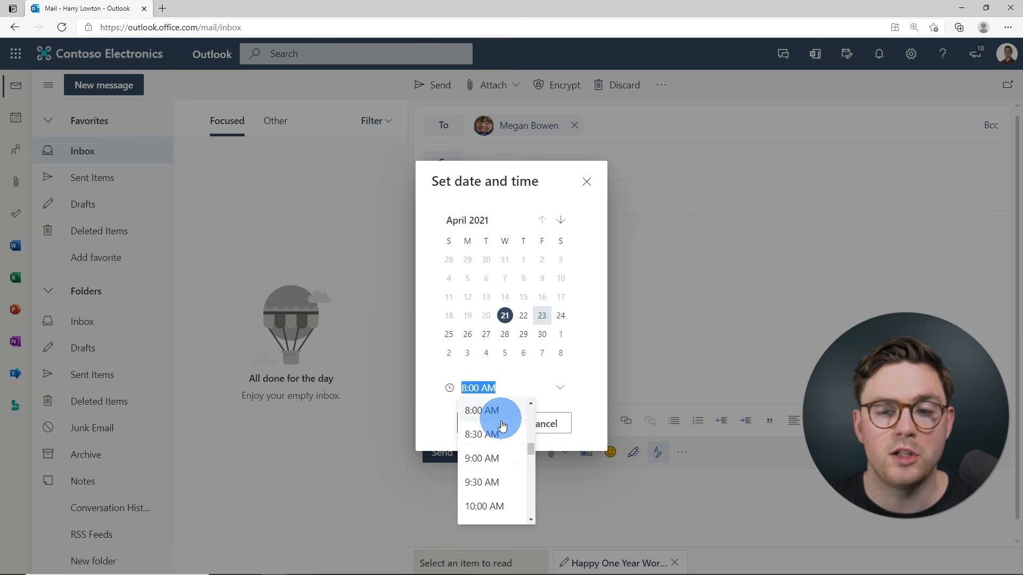
click(490, 448)
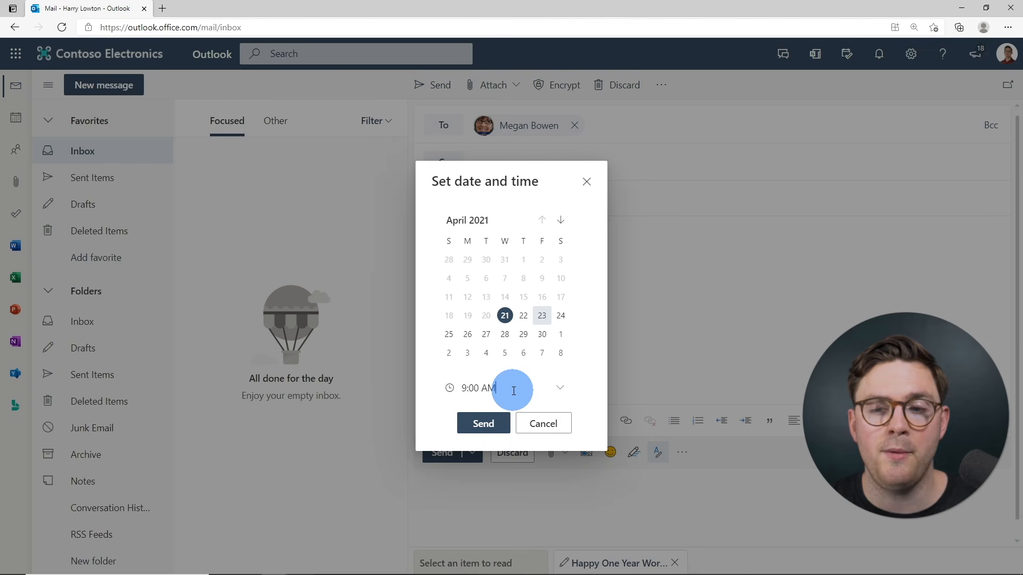
click(482, 425)
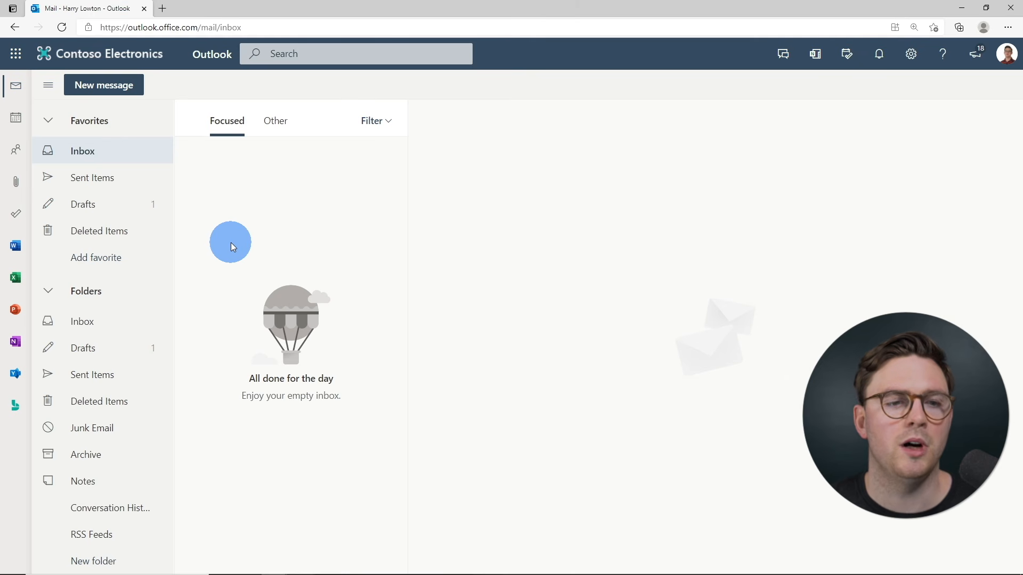
Open the scheduled anniversary message in Drafts and cancel its scheduled send
click(95, 207)
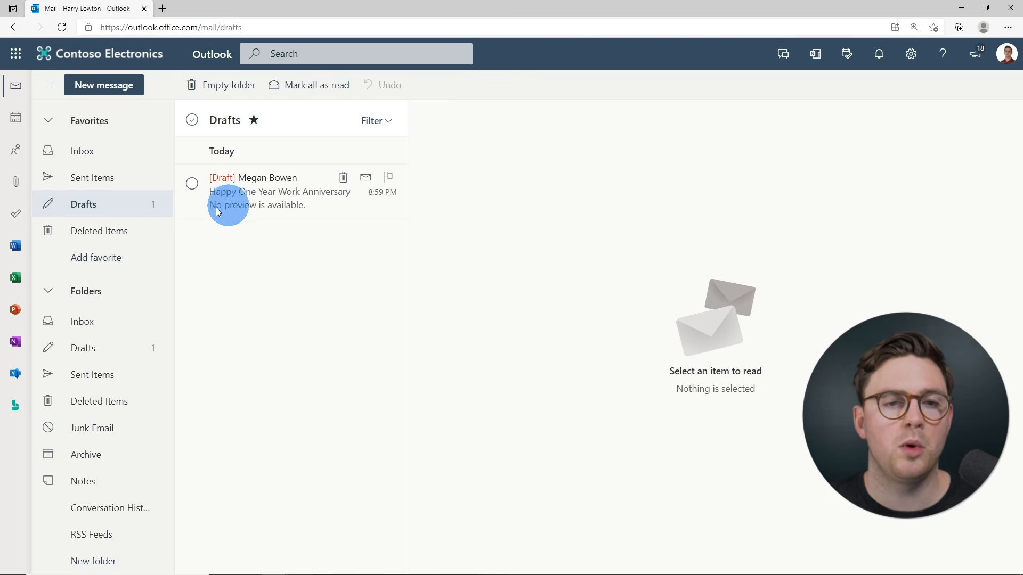
click(287, 202)
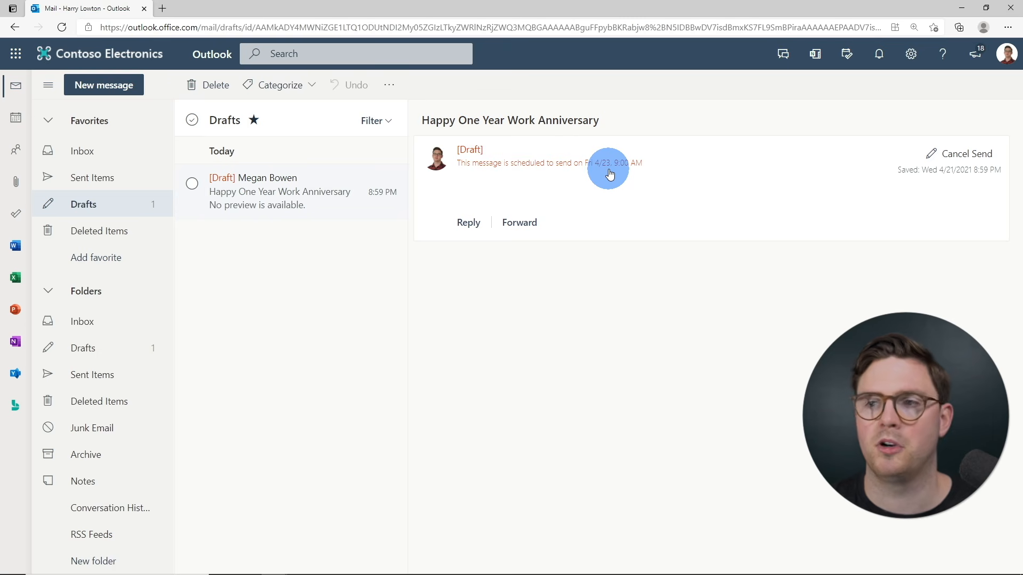
click(938, 157)
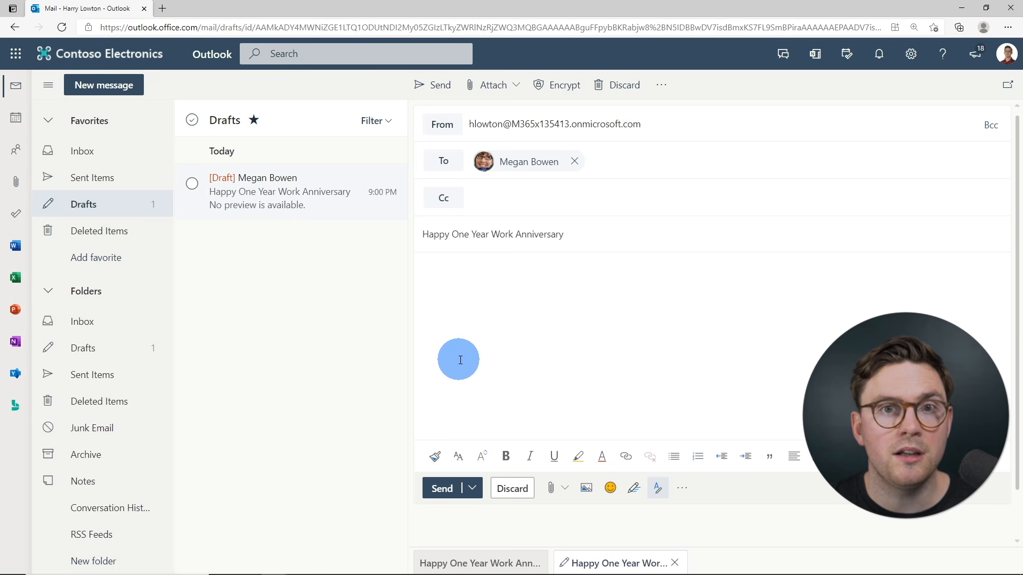
Reschedule the reopened message with Send later for April 26, 2021 at 8:00 AM
click(471, 488)
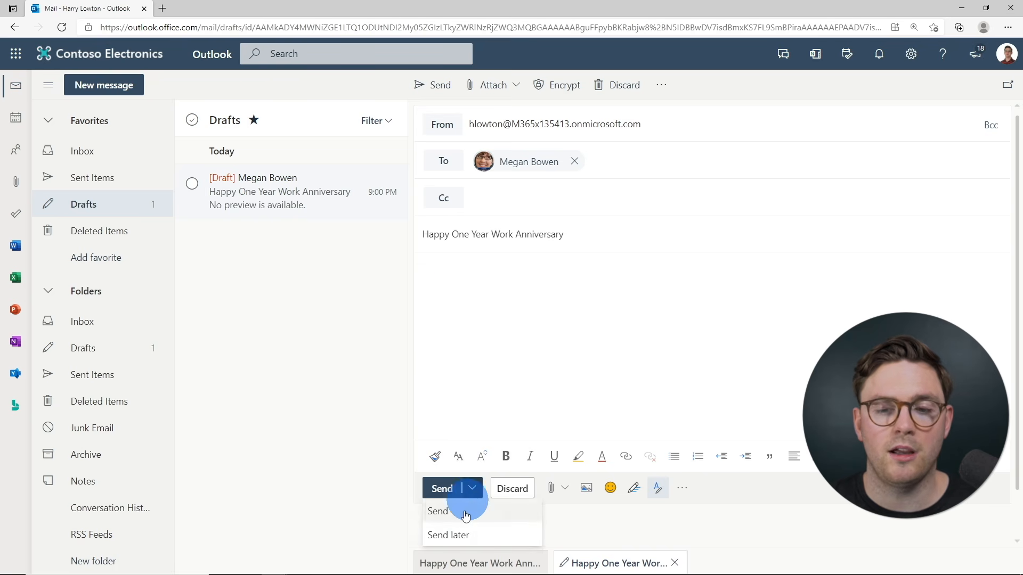
click(447, 535)
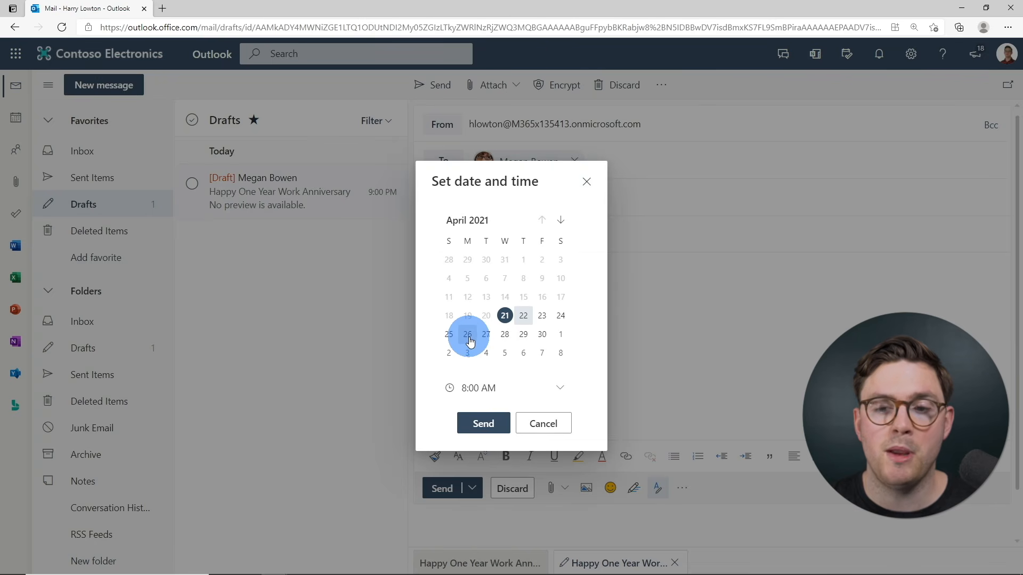
click(468, 336)
click(492, 426)
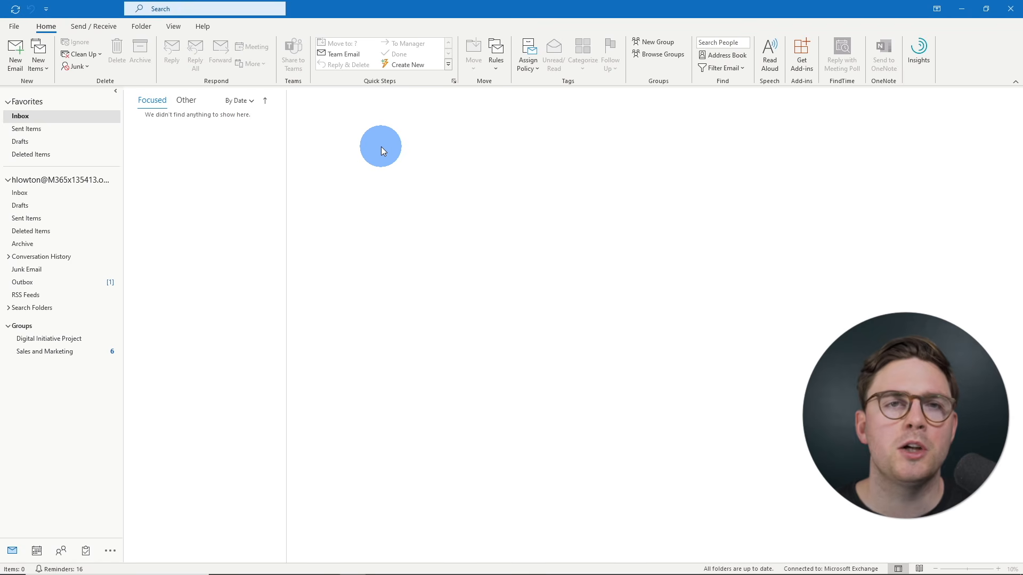
In desktop Outlook, start a new blank email rule that applies to messages I send and continue to its conditions
click(496, 68)
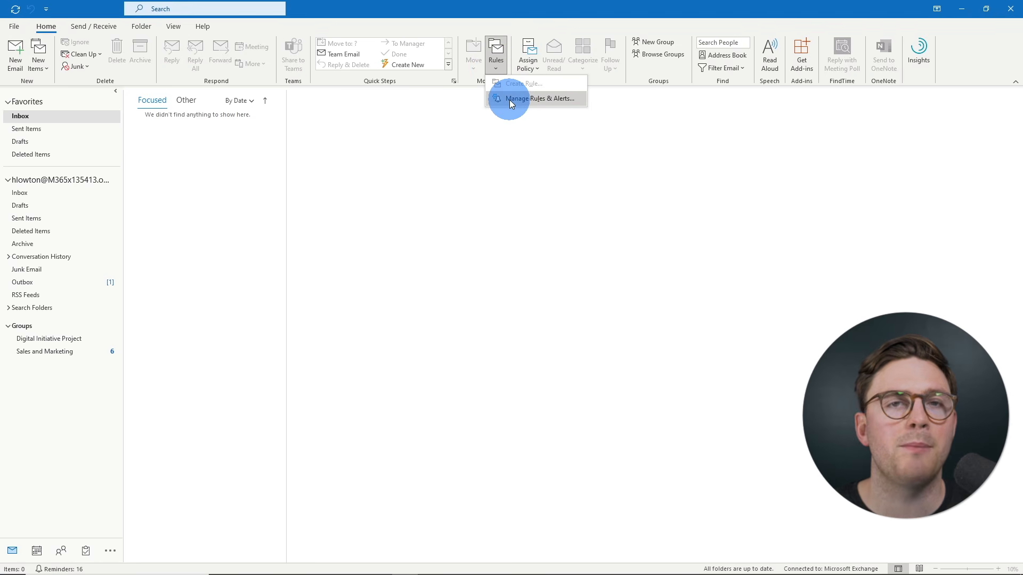
click(509, 100)
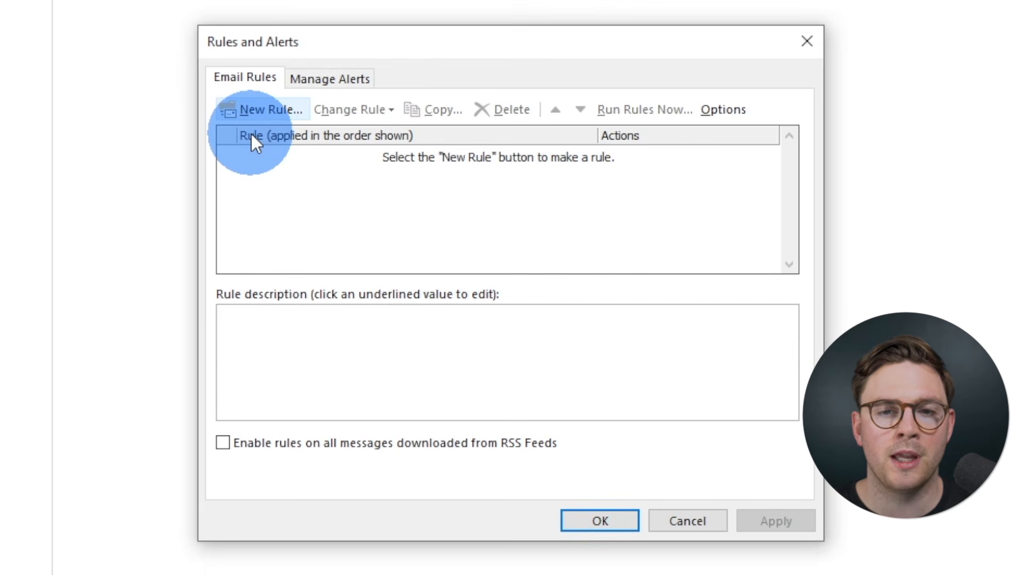
click(270, 109)
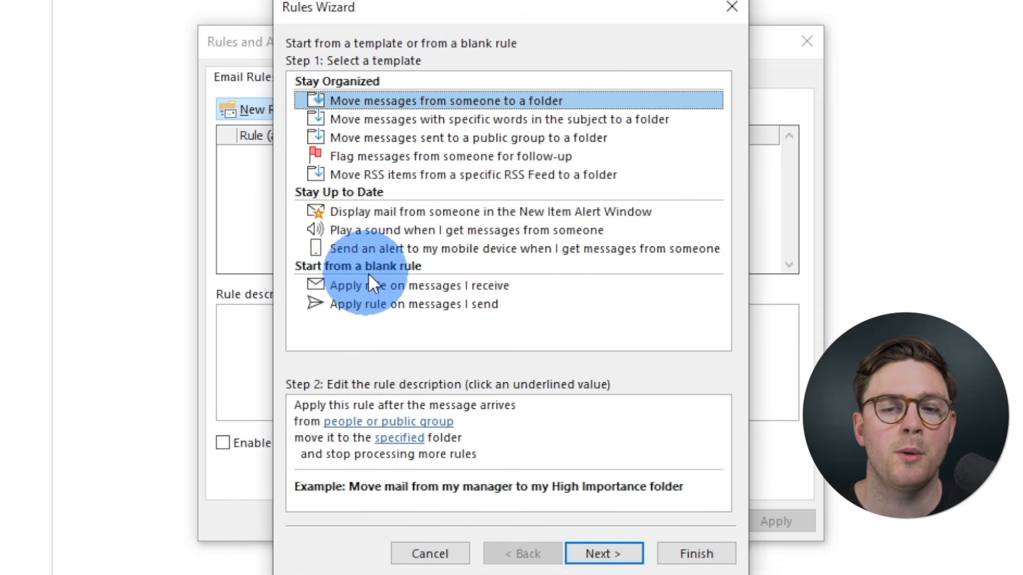
click(363, 304)
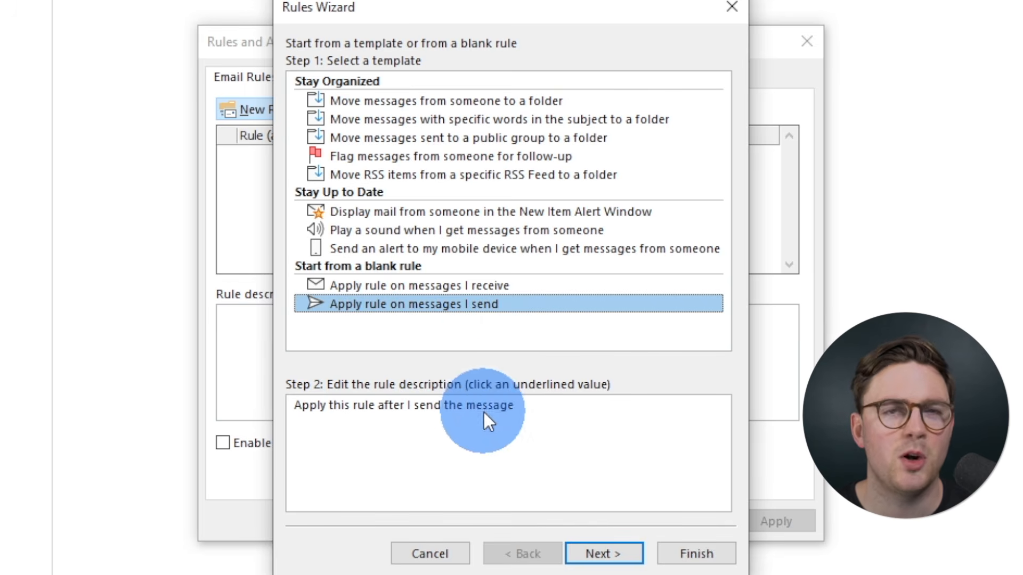
click(598, 552)
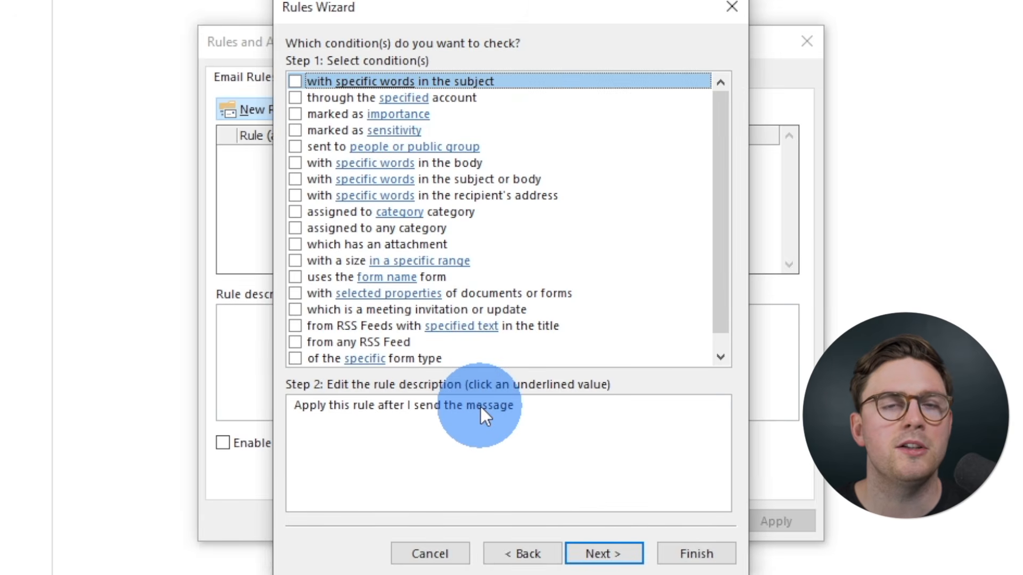
Apply the rule to every sent message without conditions and make it defer delivery by 3 minutes
click(612, 548)
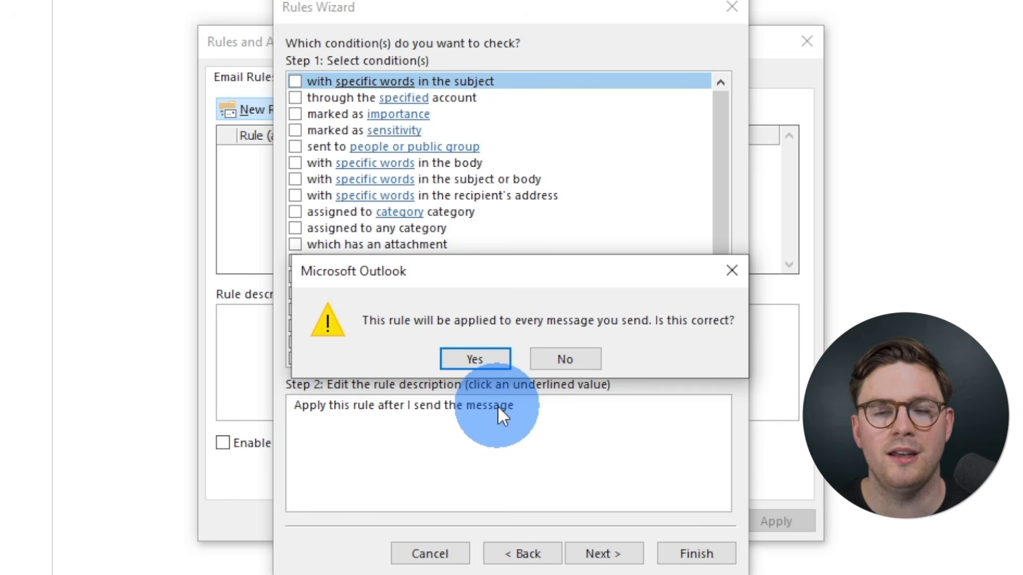
click(450, 356)
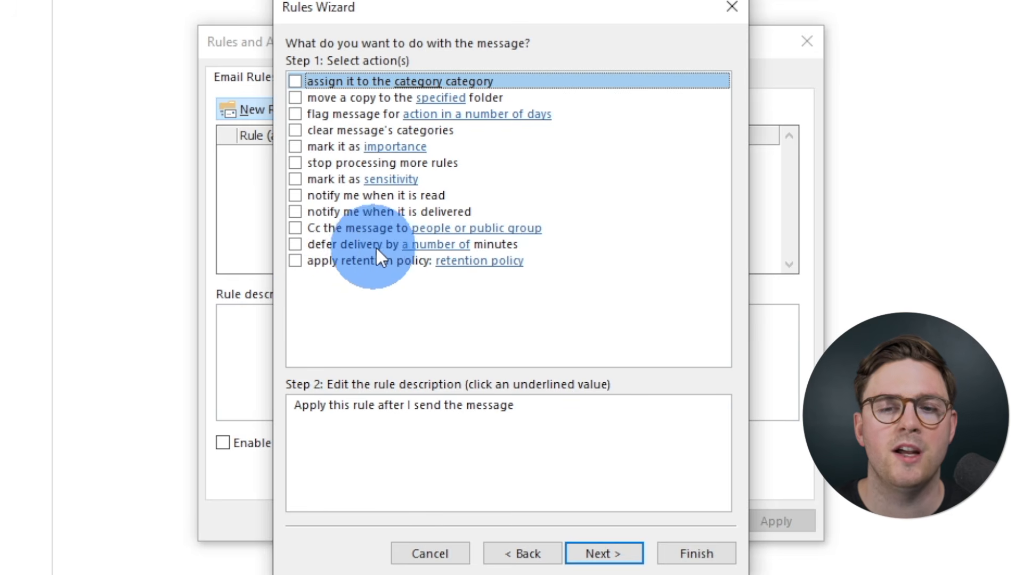
click(297, 244)
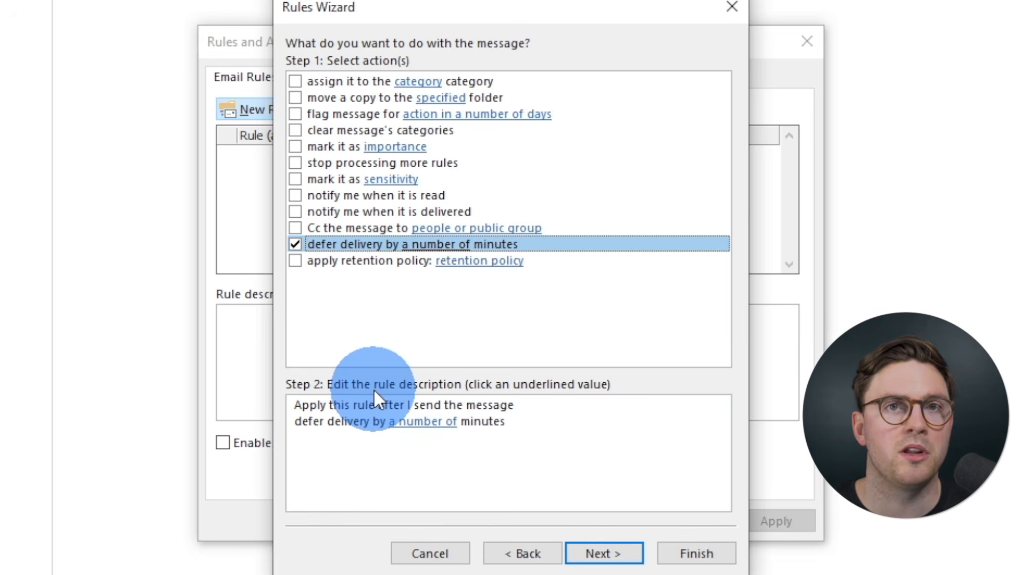
click(413, 424)
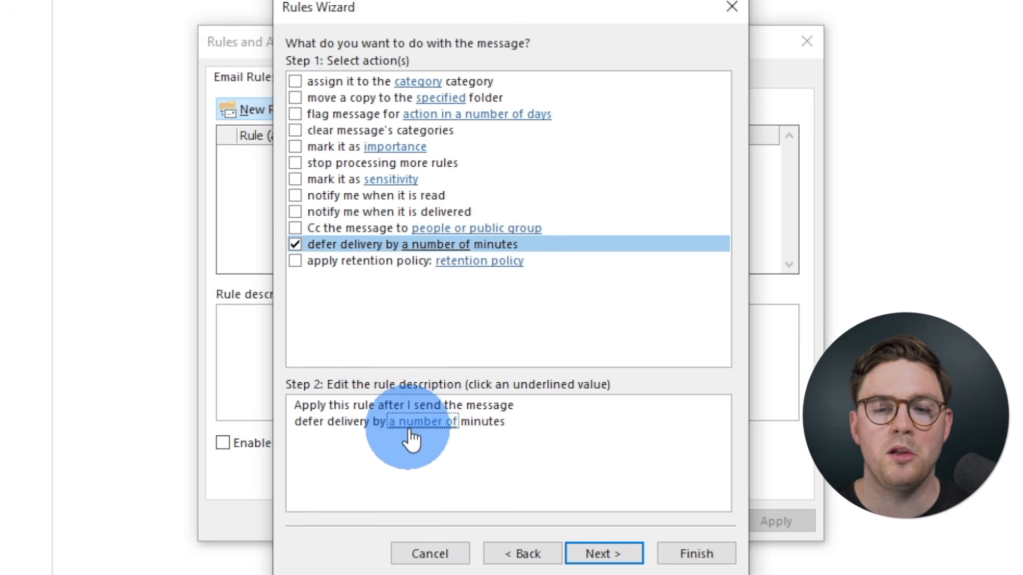
click(417, 421)
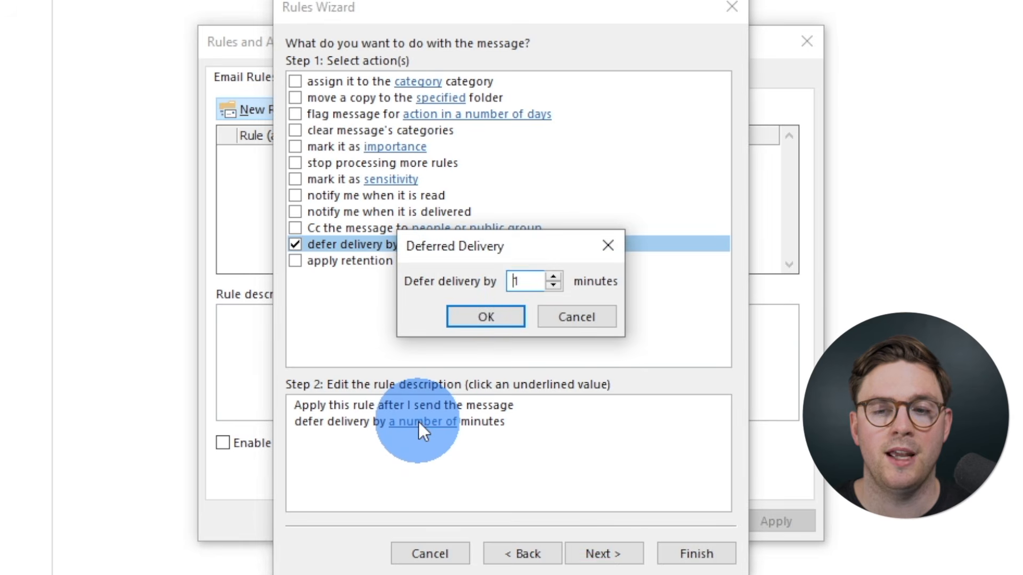
double_click(519, 282)
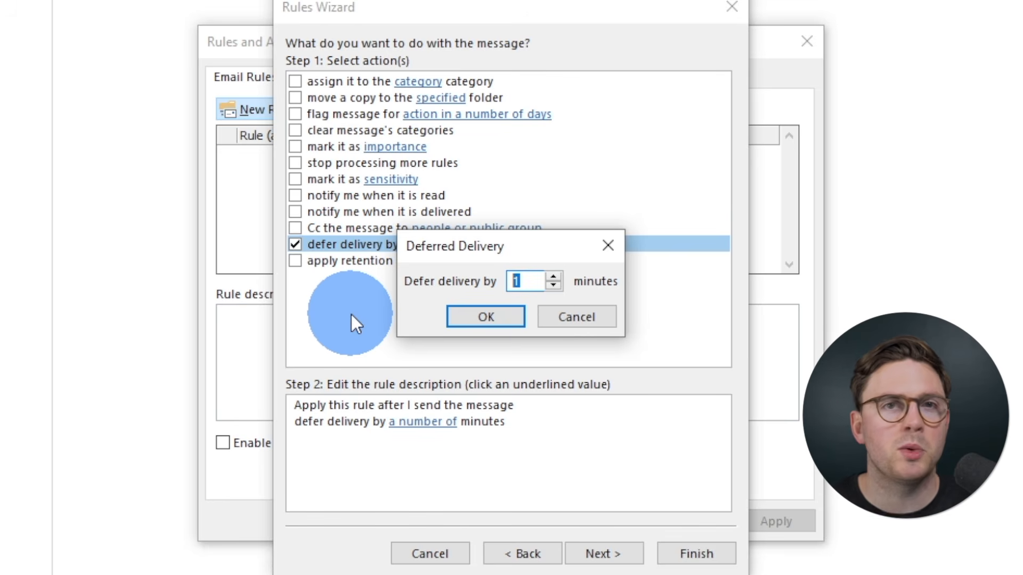
text(3)
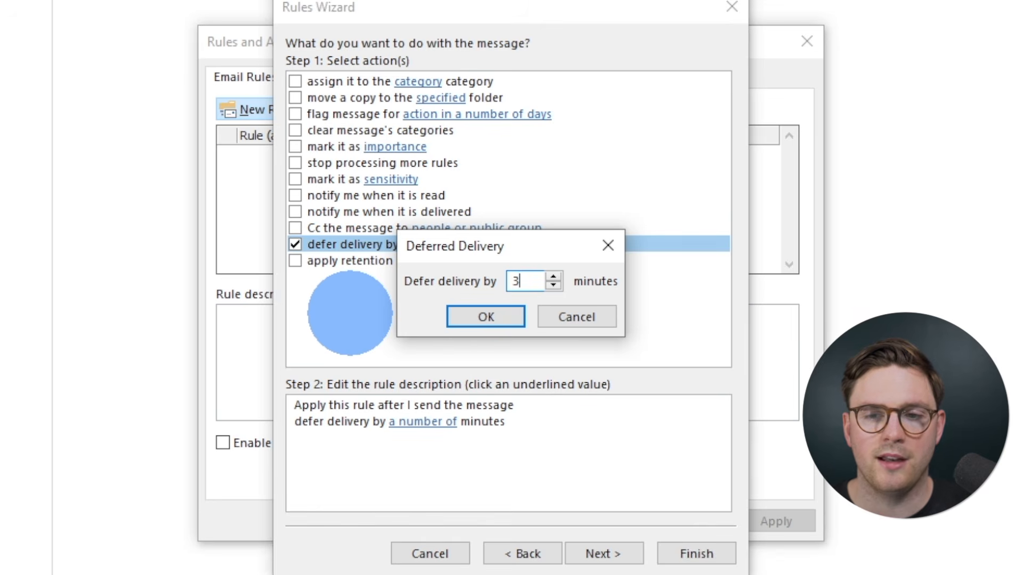
click(465, 317)
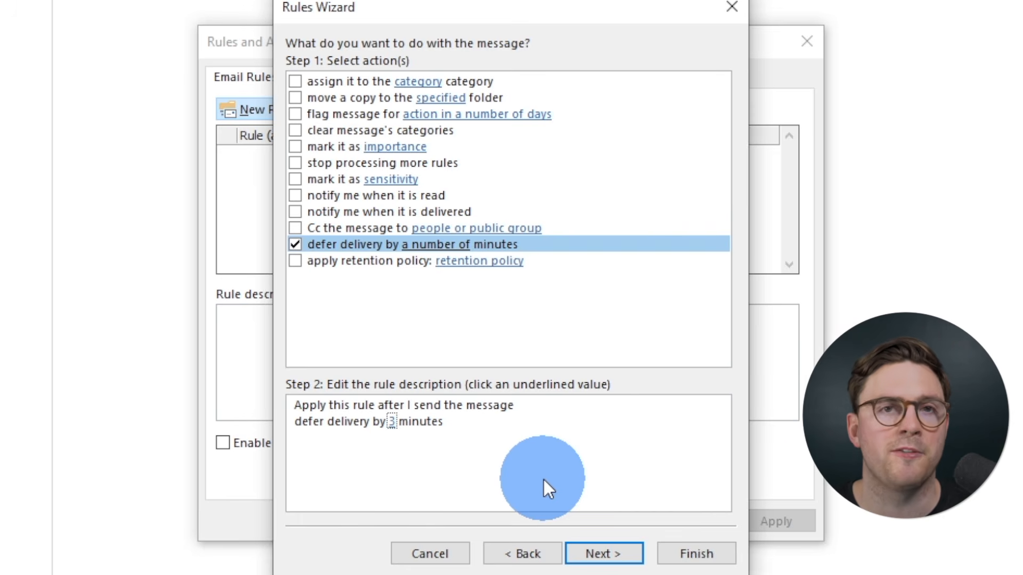
Add no exceptions, name the rule "Delay Sending Email", finish it, and apply it in Rules and Alerts
click(596, 553)
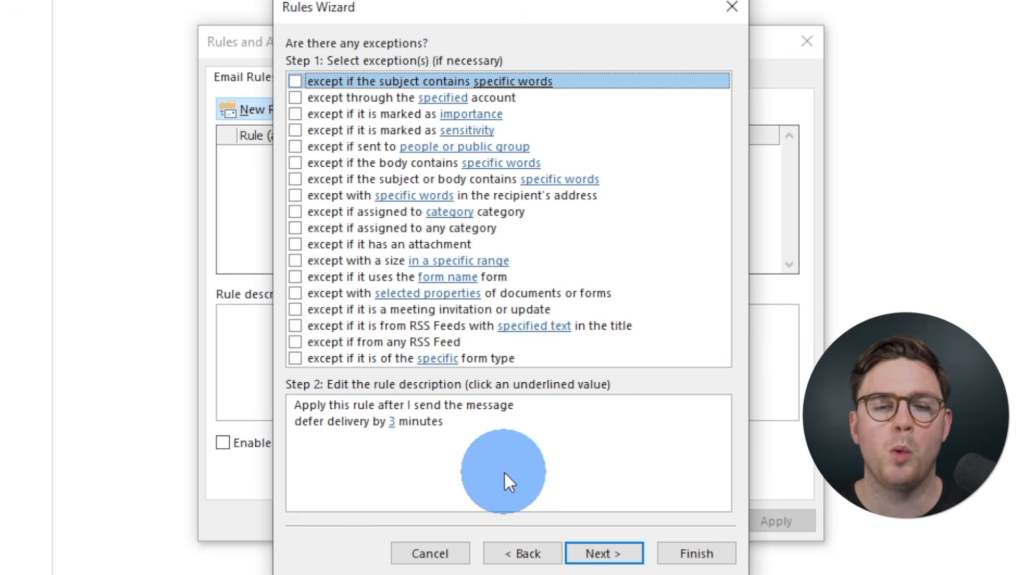
click(590, 544)
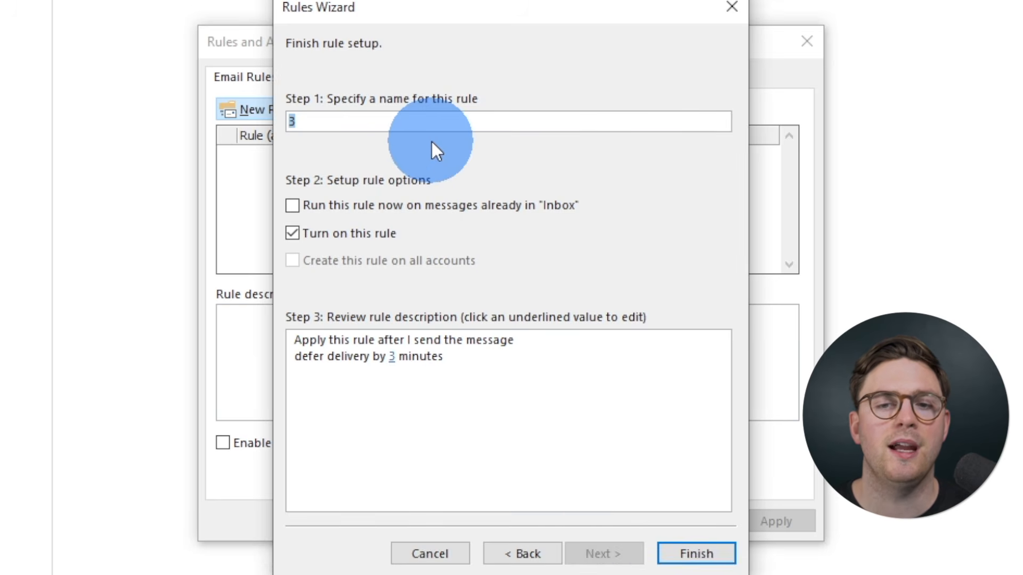
text(Delay Sending Email)
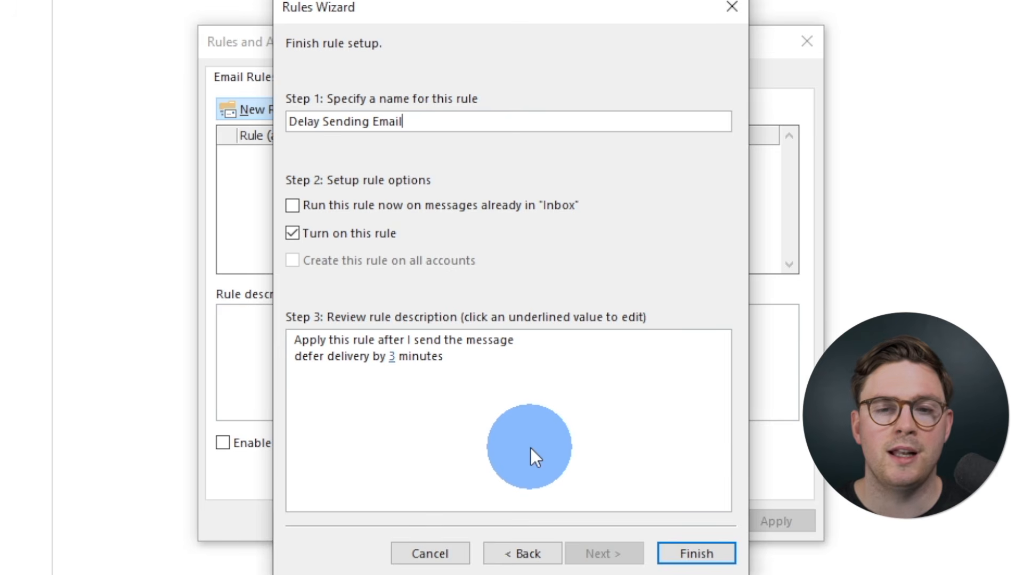
click(709, 551)
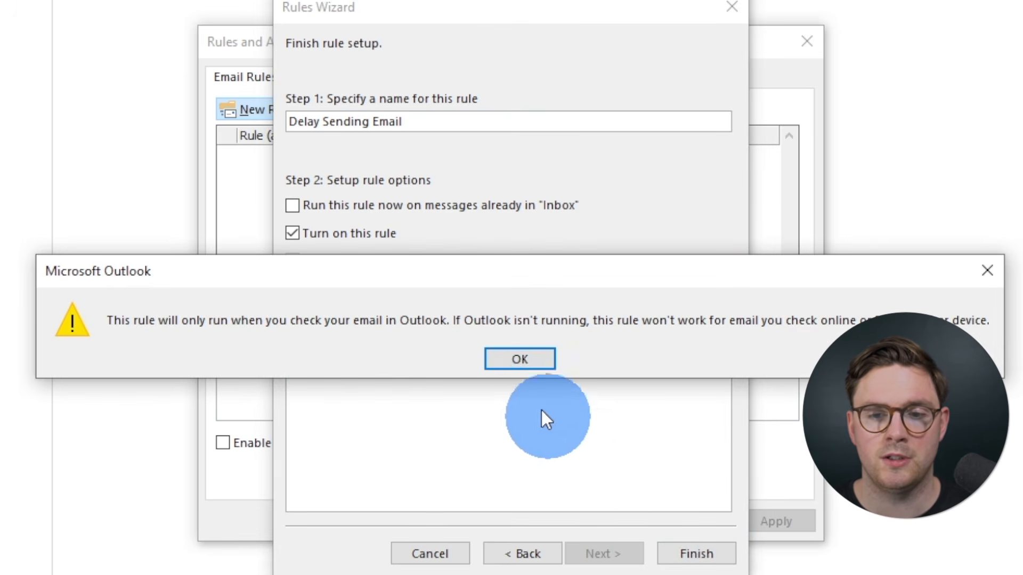
click(511, 352)
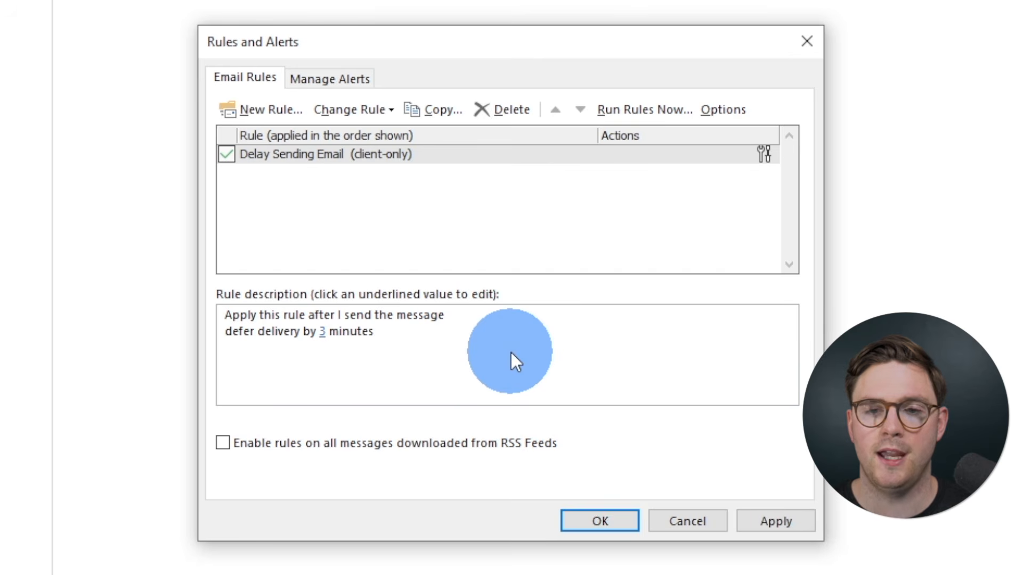
click(751, 522)
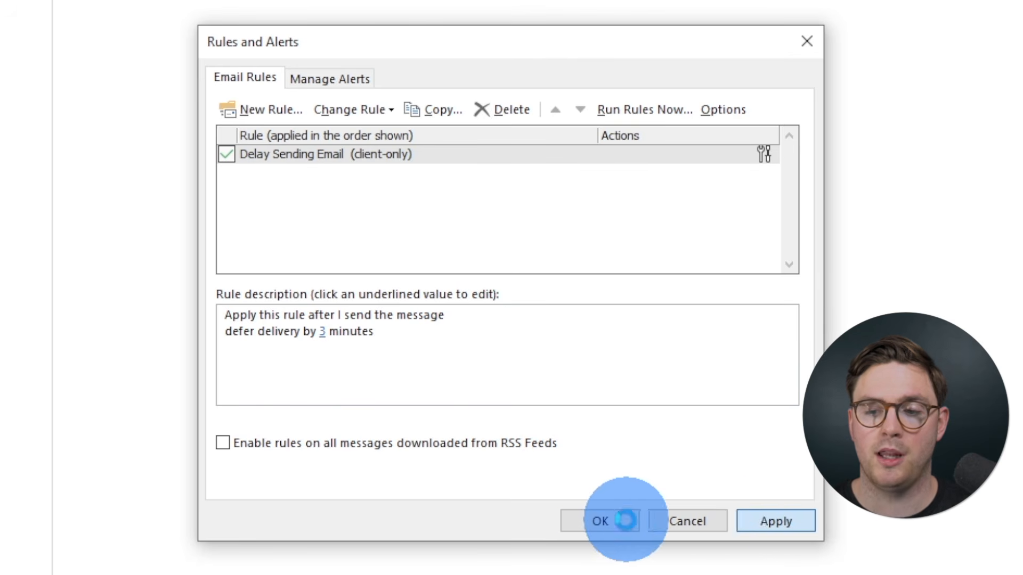
click(602, 522)
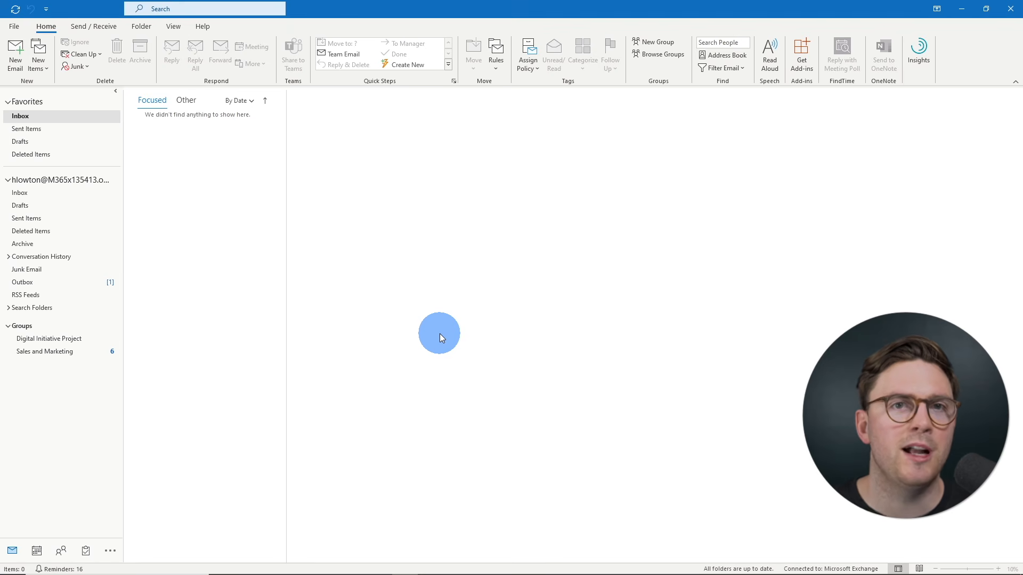
Send a new email to the colleague with the subject "Happy One Year Work Anniversary"
click(18, 55)
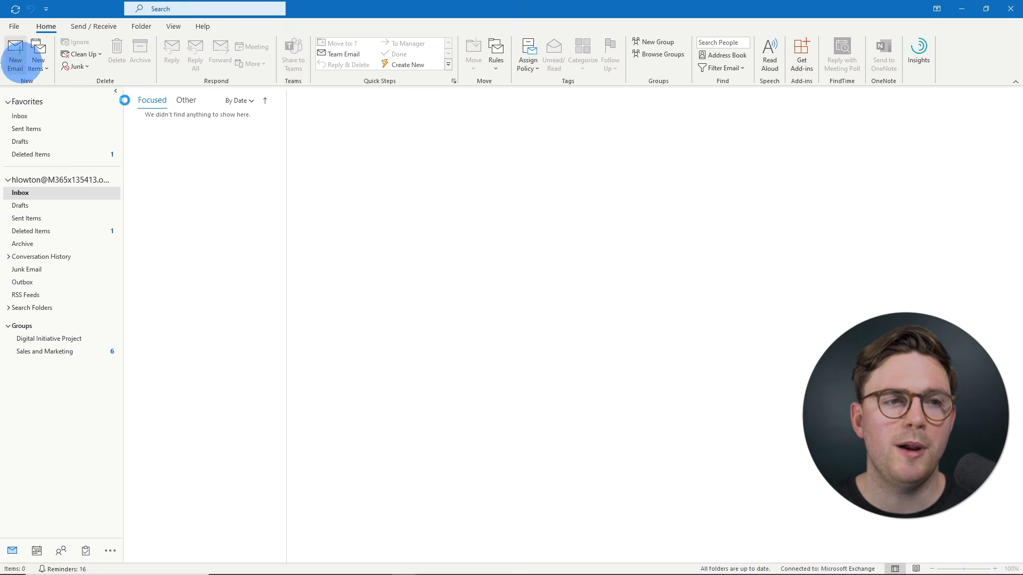
text(meg)
key(Return)
click(310, 206)
text(Happy One Year Work Anniversary)
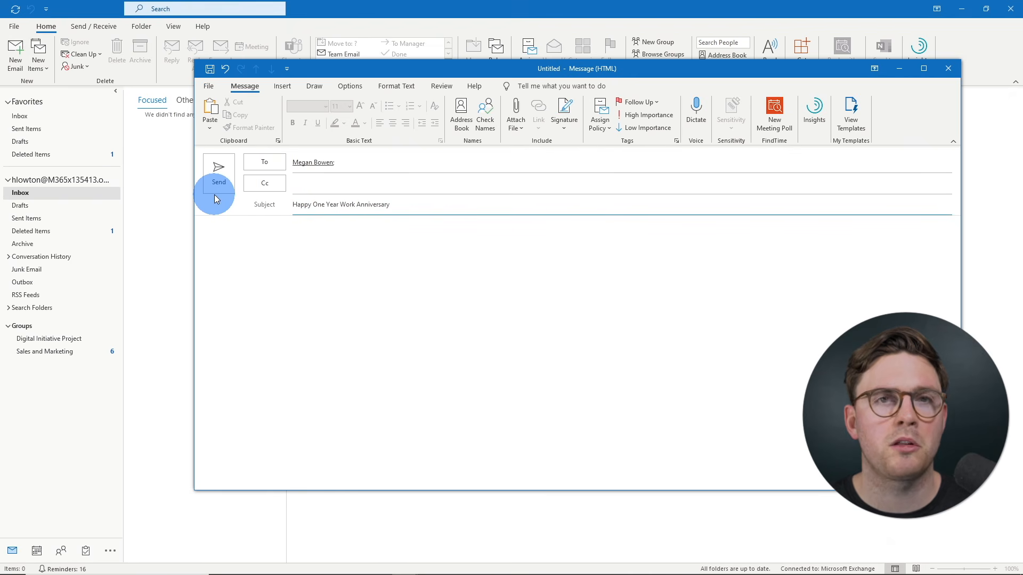
click(219, 179)
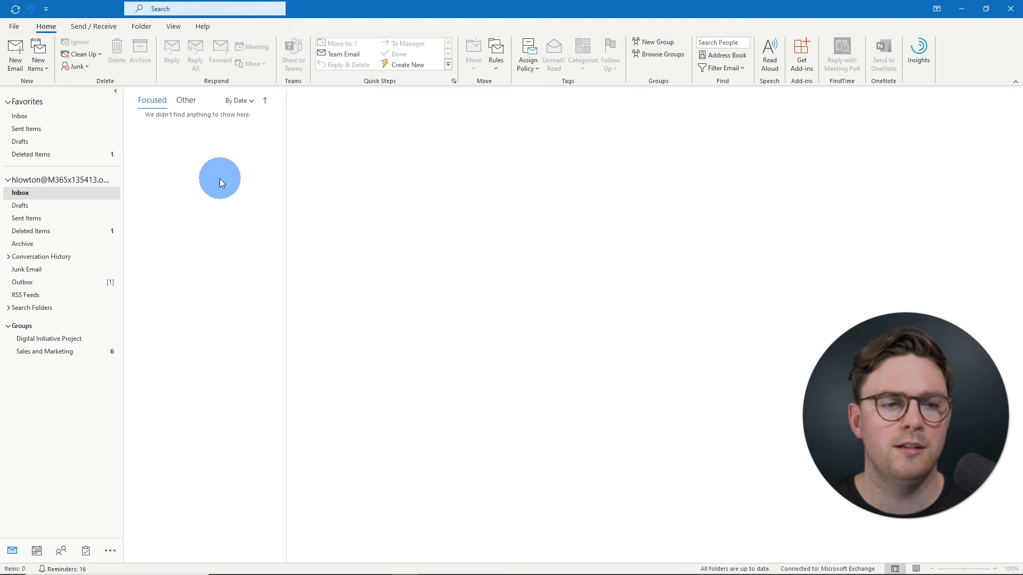
Open the anniversary message waiting in the Outbox, change "One" to "Two" in its subject, and send it again
click(76, 284)
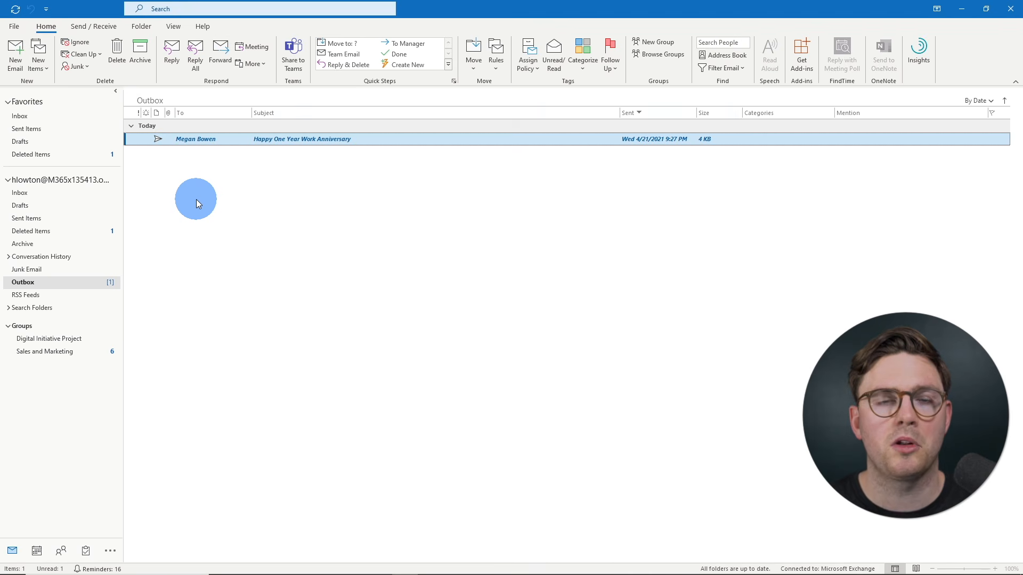
double_click(199, 141)
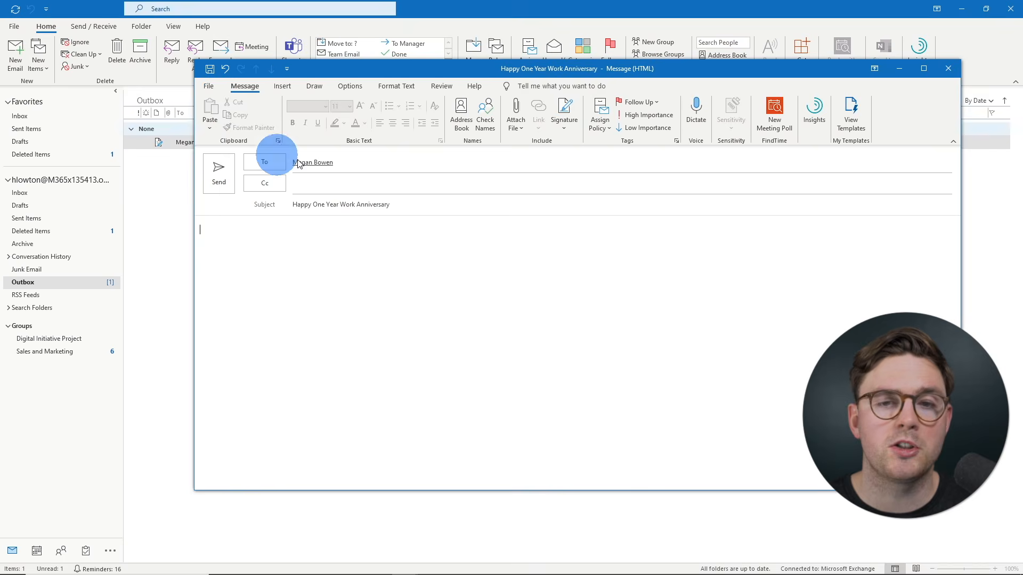
click(323, 205)
key(BackSpace)
key(BackSpace)
key(BackSpace)
text(Two)
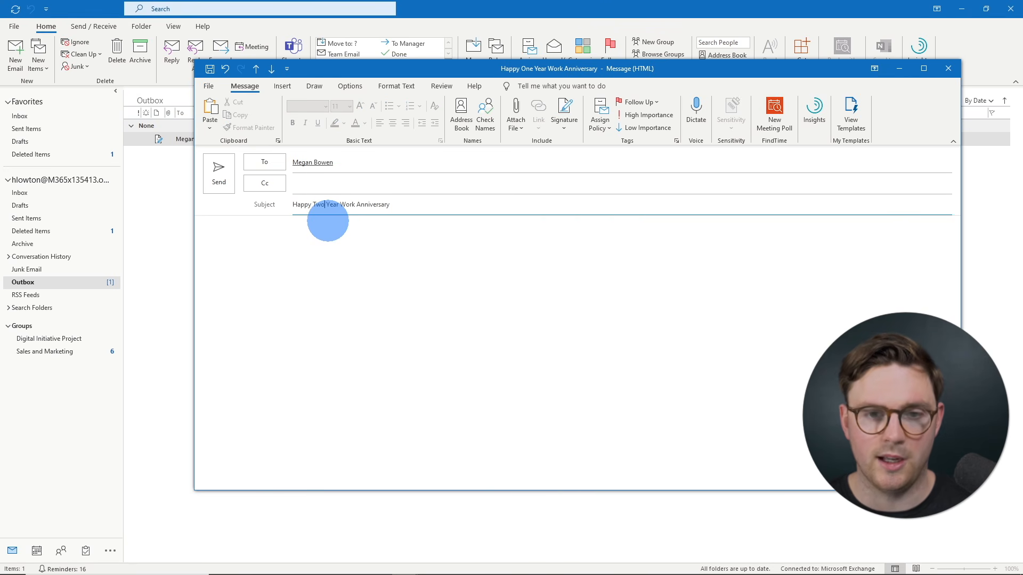
click(223, 182)
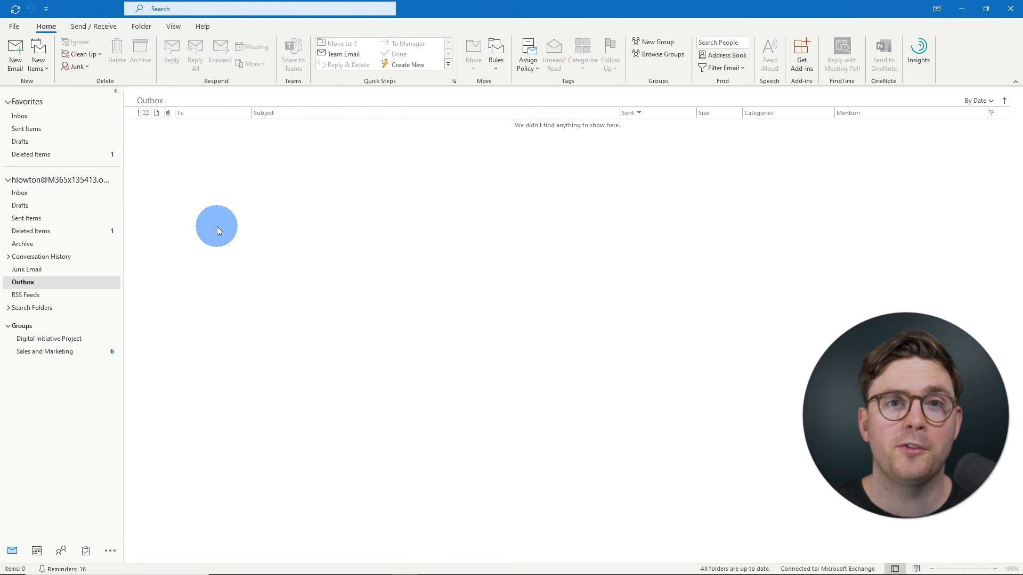
Open the newest anniversary message in Sent Items to check its subject and sending time
click(59, 219)
click(192, 139)
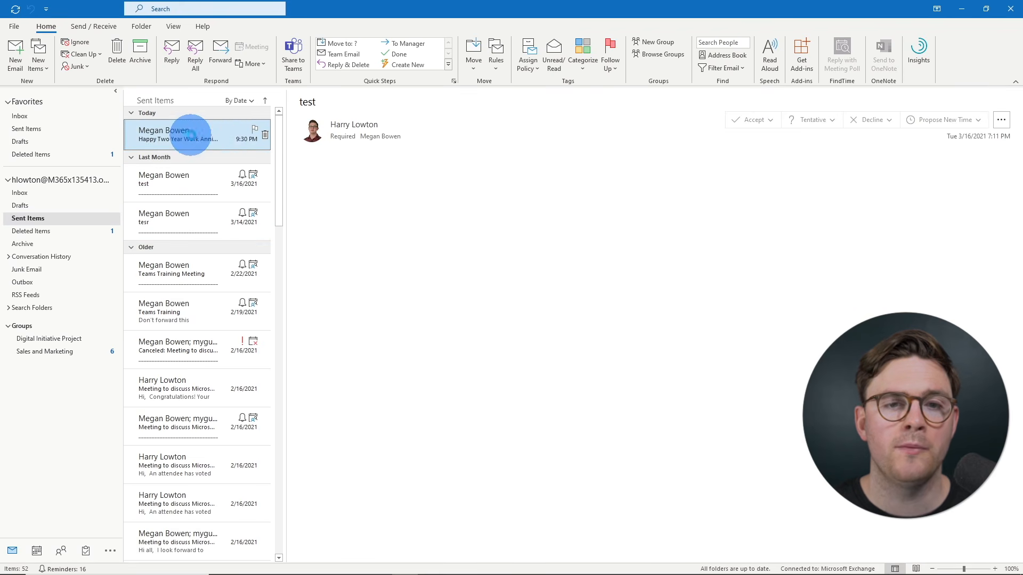
double_click(242, 137)
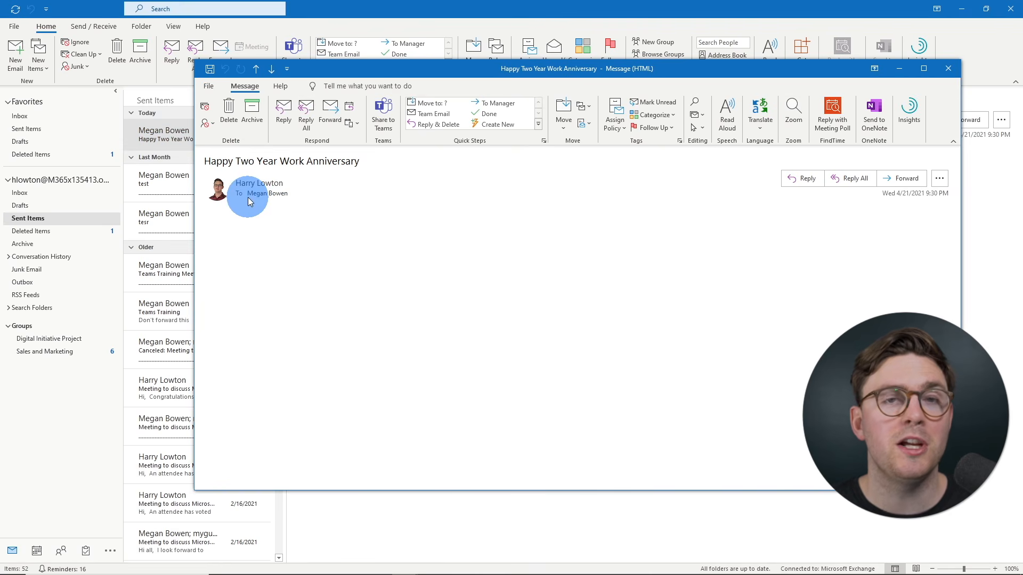